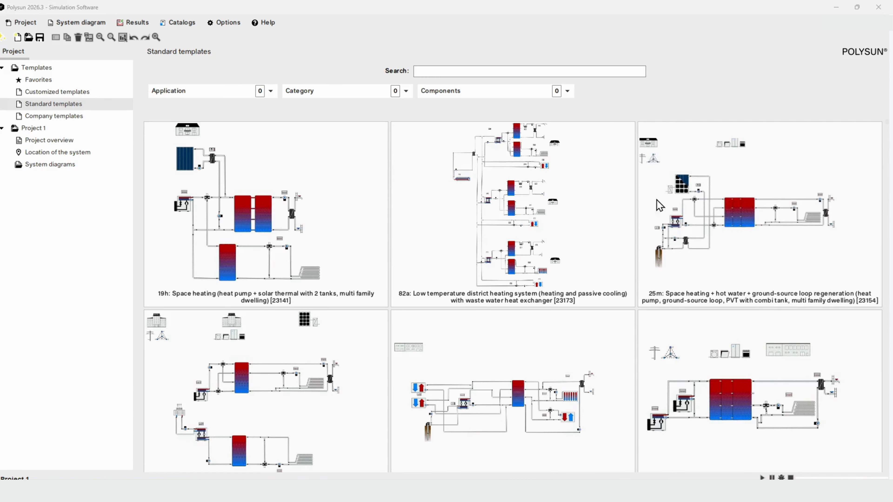
Find the standard template 19h and add it to the project as a system diagram with "_original" appended to its name.
{"action": "left_click", "coordinate": [508, 71]}
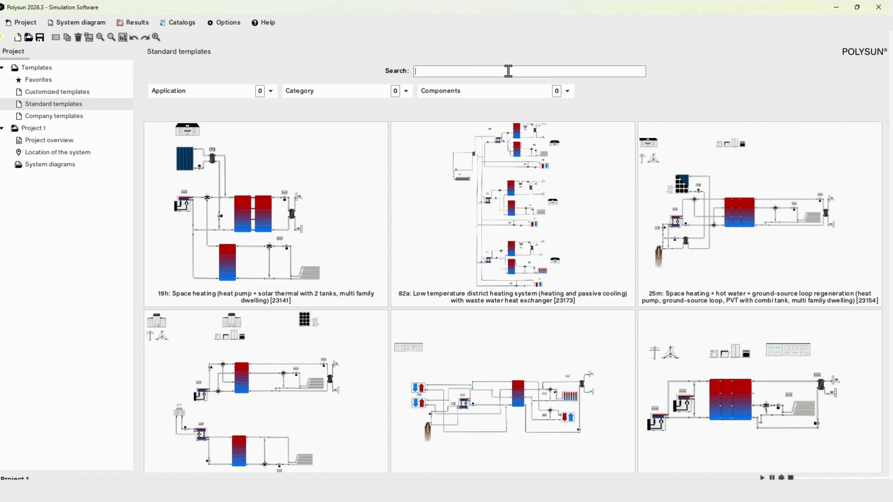
{"action": "type", "text": "19h"}
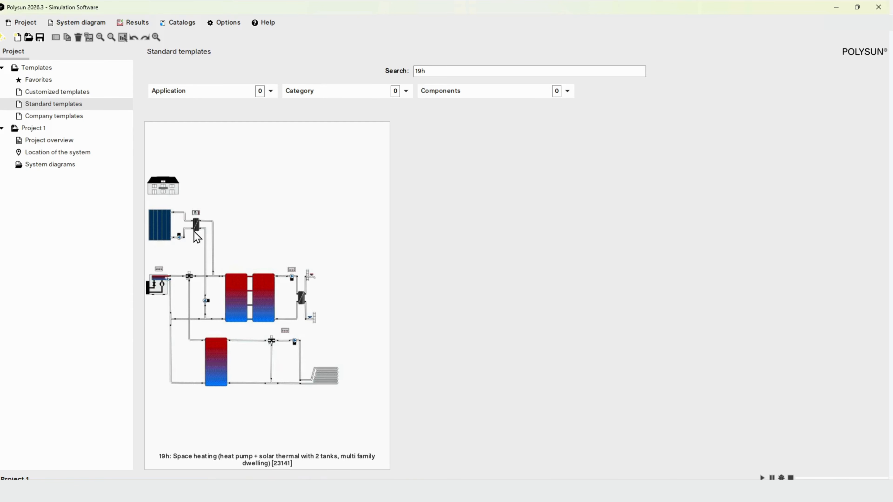
{"action": "double_click", "coordinate": [256, 214]}
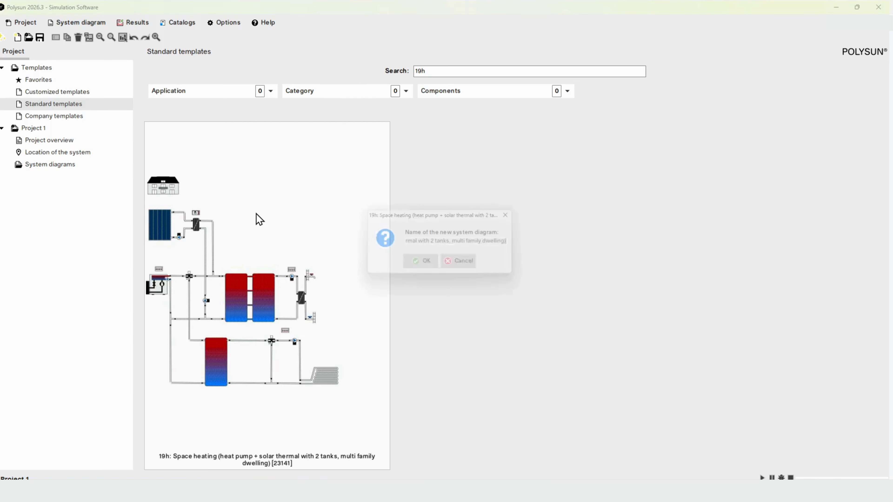
{"action": "left_click", "coordinate": [514, 243]}
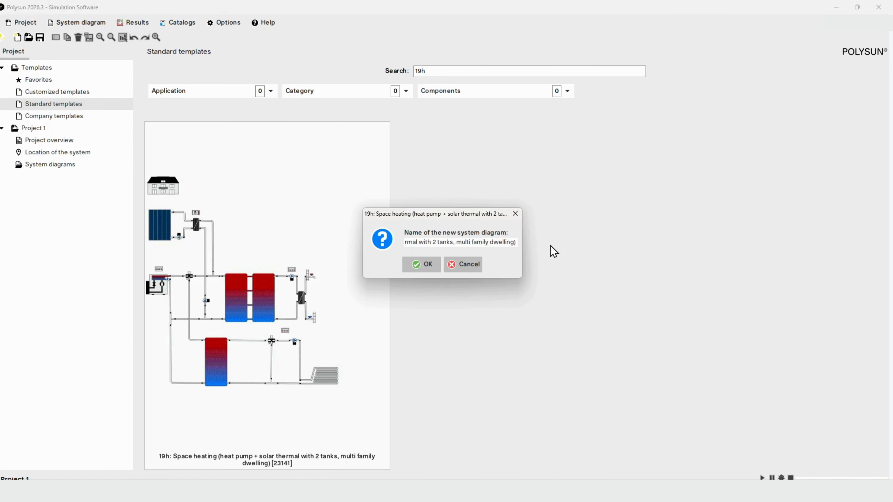
{"action": "type", "text": "_original"}
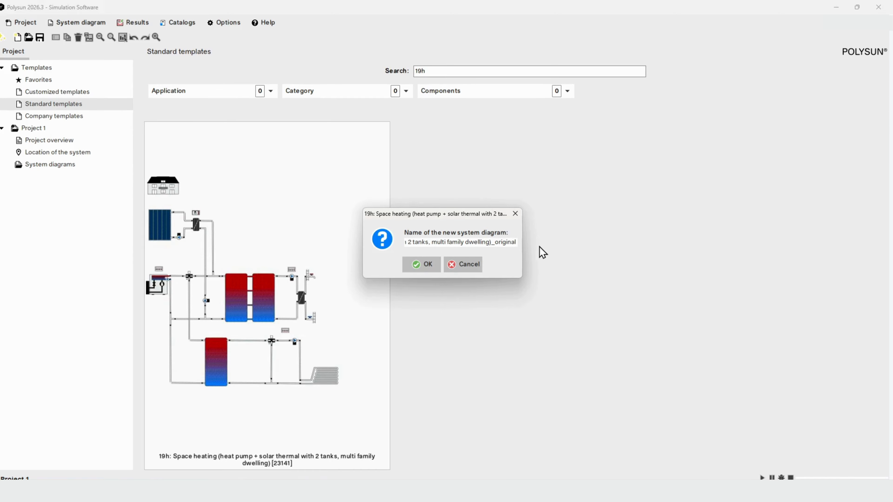
{"action": "left_click", "coordinate": [421, 265]}
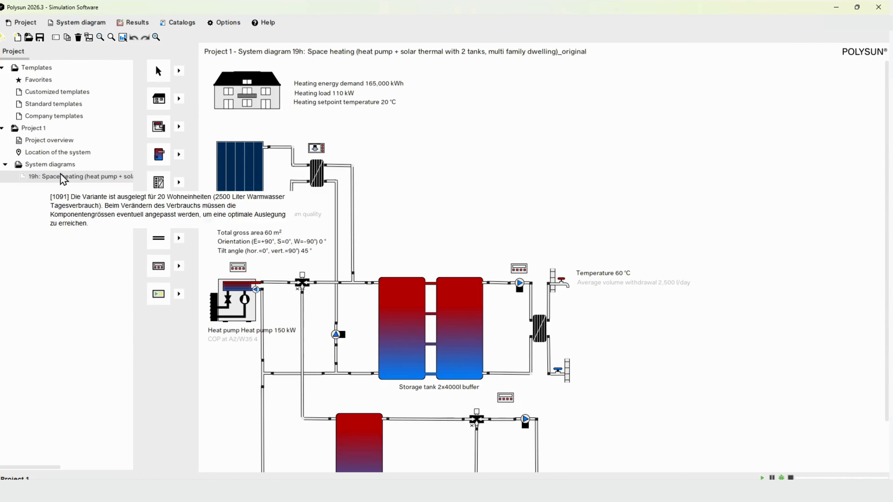
Add the 19h standard template to the favorites and clear the template search.
{"action": "left_click", "coordinate": [58, 104]}
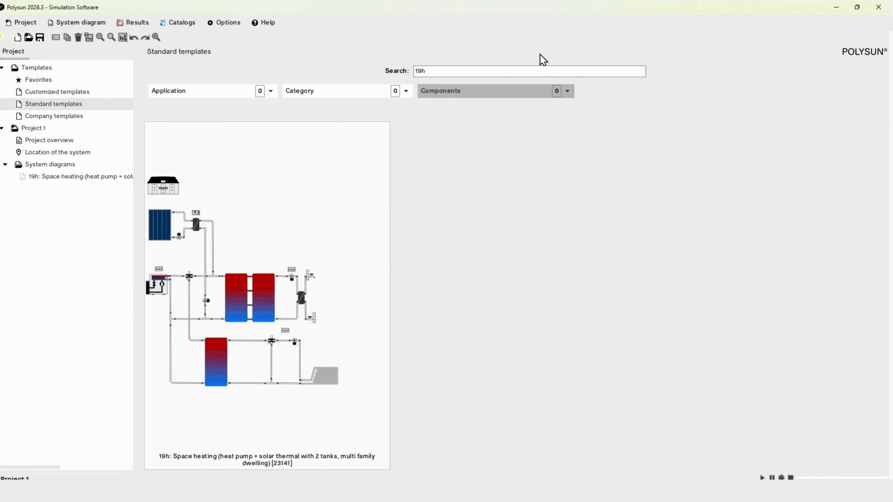
{"action": "right_click", "coordinate": [251, 310]}
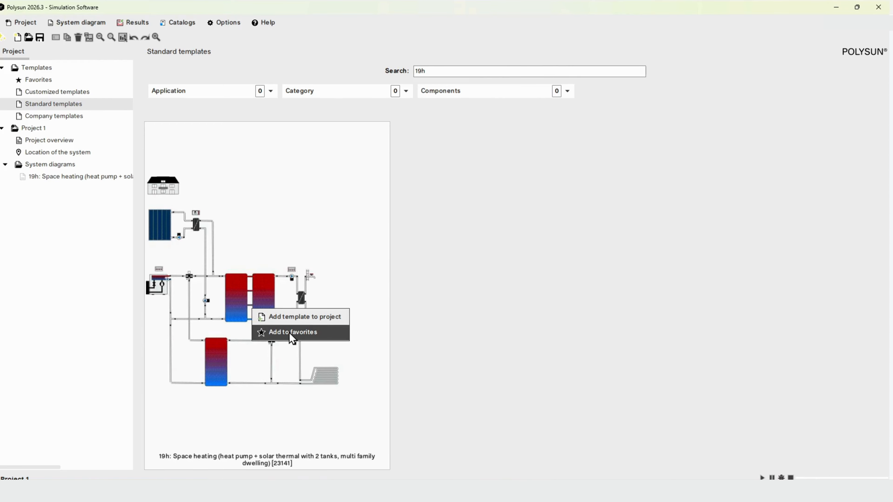
{"action": "left_click", "coordinate": [289, 333]}
{"action": "left_click_drag", "start_coordinate": [432, 68], "coordinate": [369, 65]}
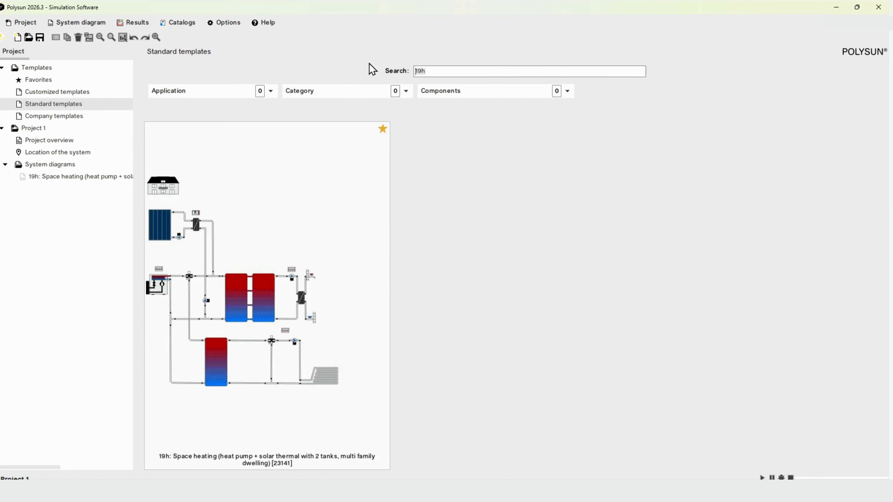
{"action": "key", "text": "BackSpace"}
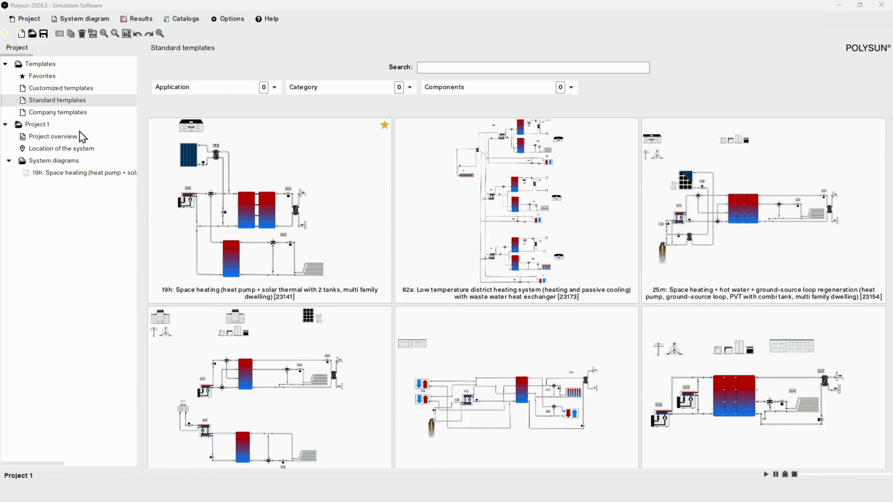
Enter "Example" as the comment in the project overview.
{"action": "left_click", "coordinate": [78, 140]}
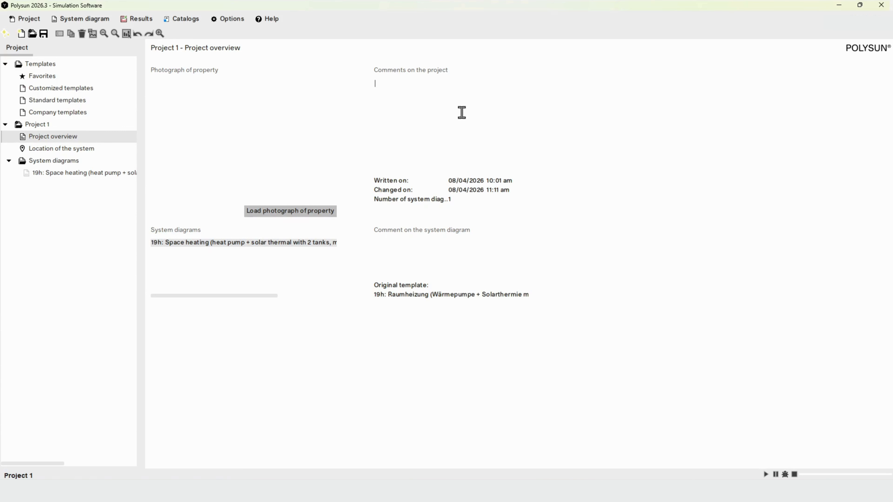
{"action": "type", "text": "Example"}
Set the location of the system to København in Denmark from the database.
{"action": "left_click", "coordinate": [97, 155]}
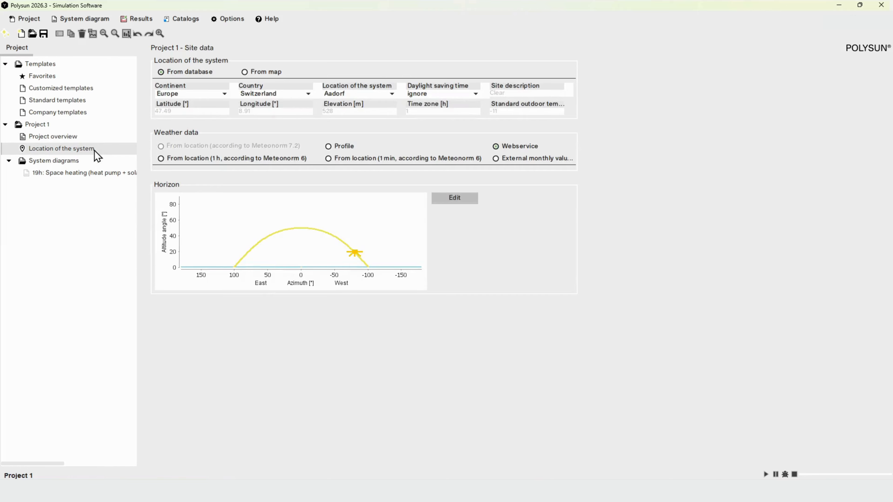
{"action": "left_click", "coordinate": [296, 94]}
{"action": "scroll", "coordinate": [271, 159], "scroll_direction": "up", "scroll_amount": 10}
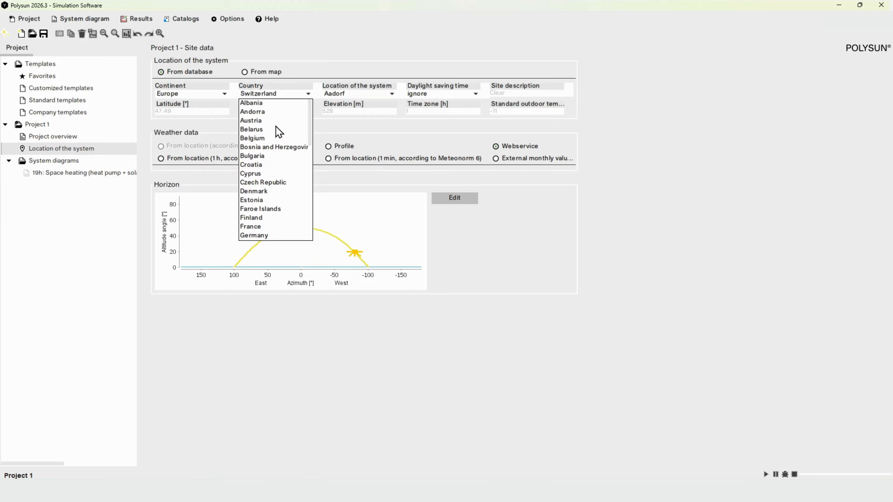
{"action": "left_click", "coordinate": [266, 190]}
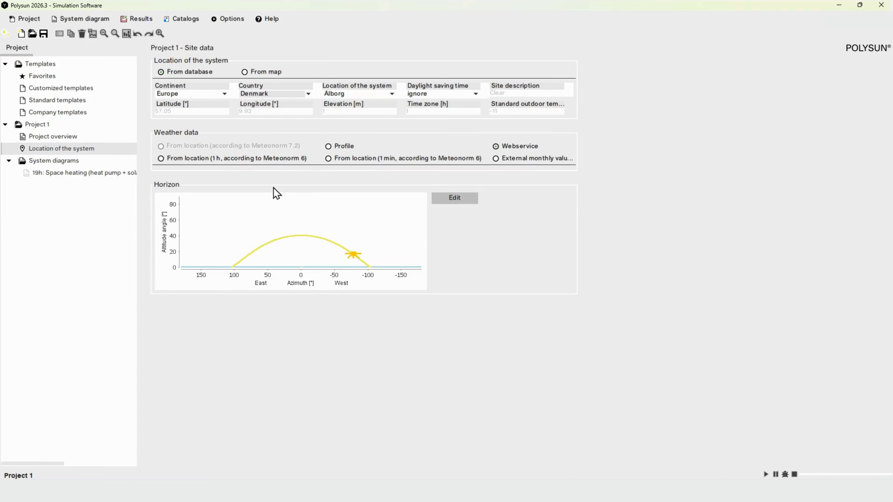
{"action": "left_click", "coordinate": [362, 96]}
{"action": "left_click", "coordinate": [354, 130]}
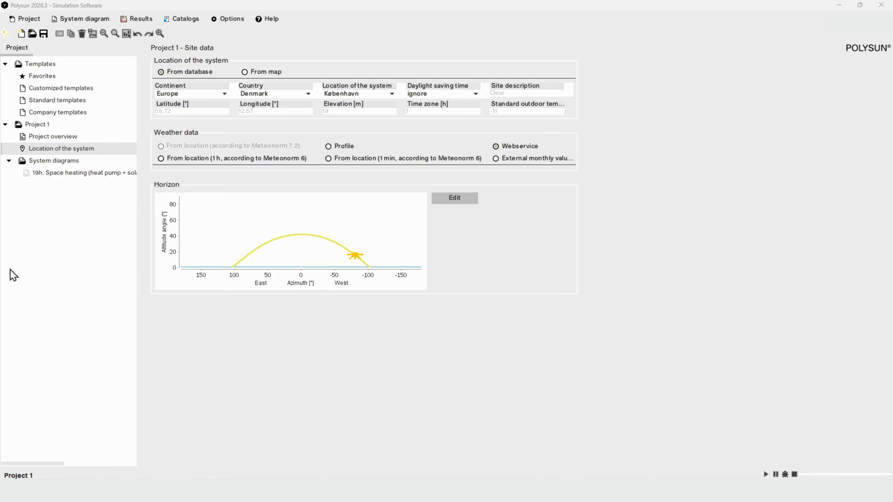
Open the 19h system diagram and check the building's heating energy demand and heating load settings.
{"action": "left_click", "coordinate": [105, 178]}
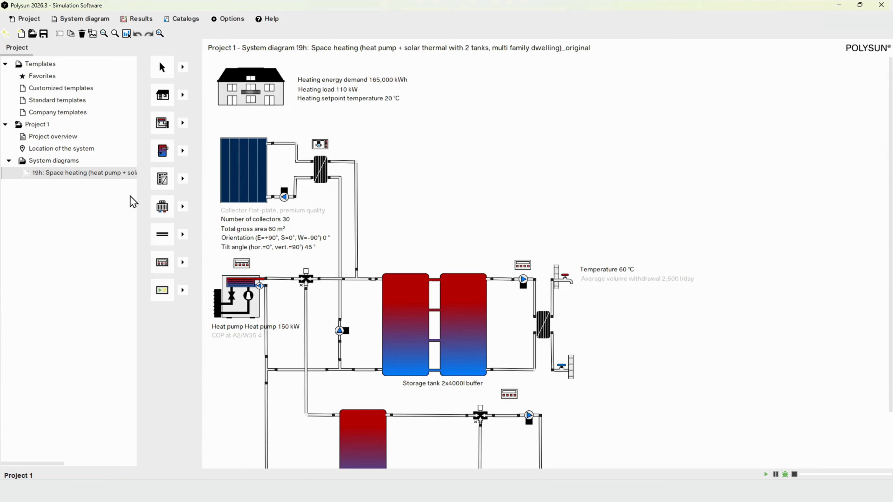
{"action": "scroll", "coordinate": [457, 216], "scroll_direction": "down", "scroll_amount": 1}
{"action": "scroll", "coordinate": [459, 215], "scroll_direction": "down", "scroll_amount": 1}
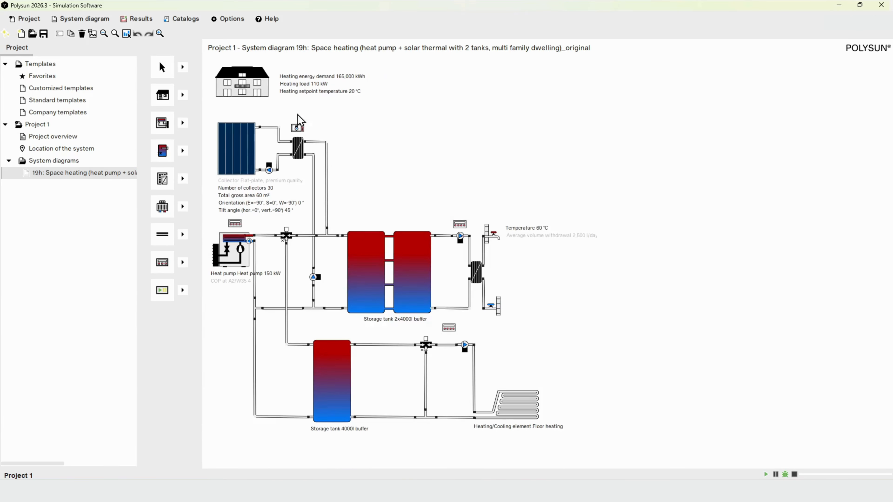
{"action": "double_click", "coordinate": [259, 90]}
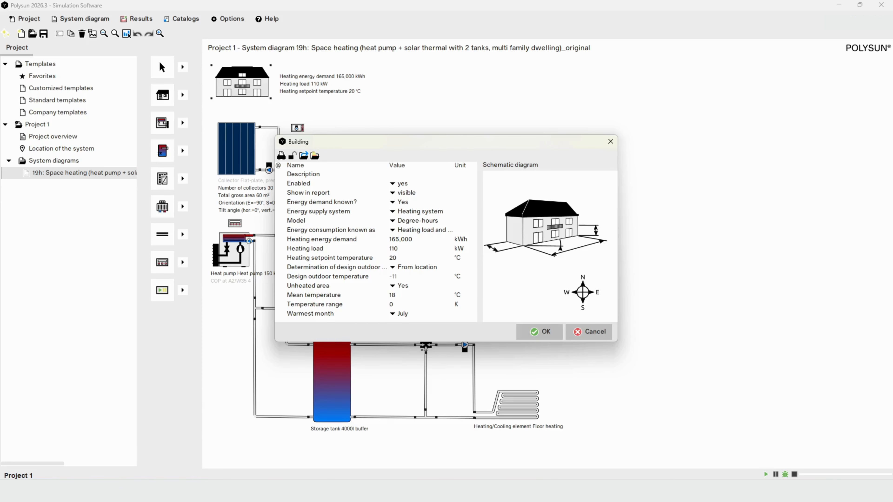
{"action": "left_click", "coordinate": [420, 241]}
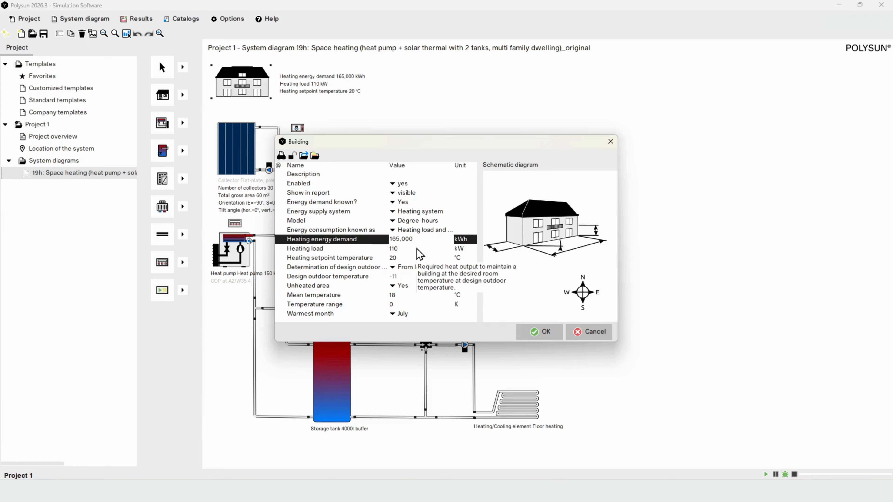
{"action": "left_click", "coordinate": [416, 248]}
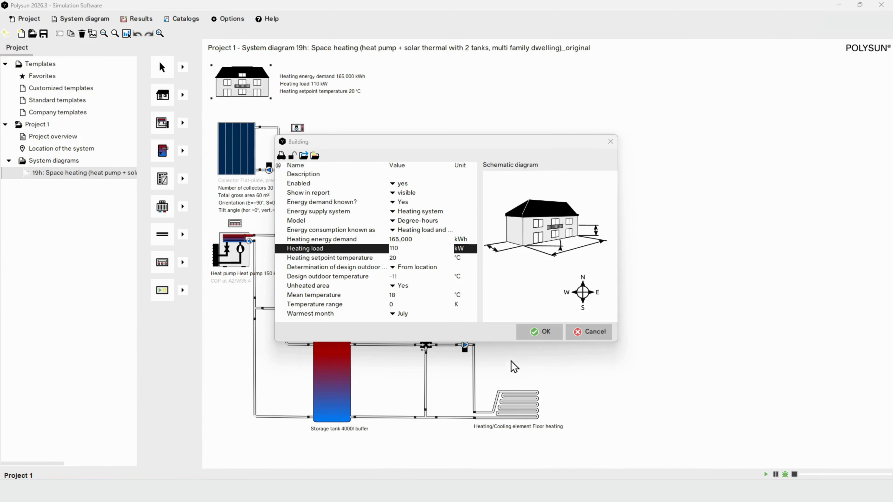
{"action": "left_click", "coordinate": [545, 332]}
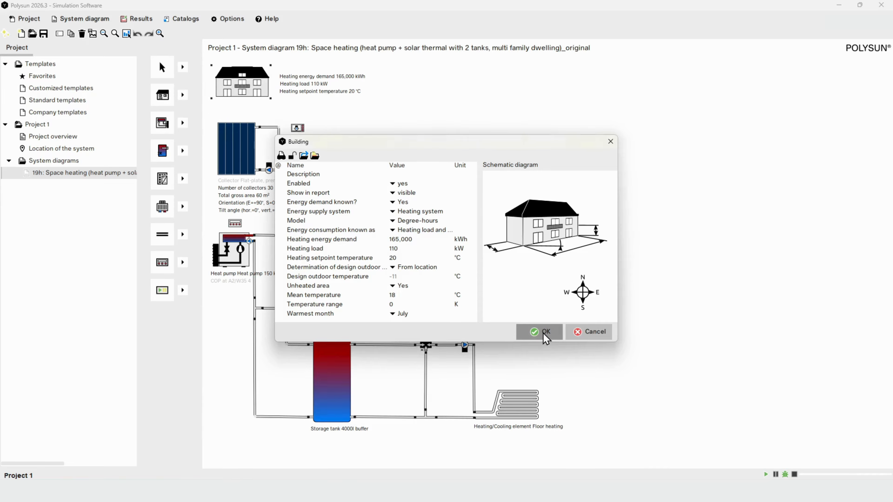
{"action": "left_click", "coordinate": [545, 332]}
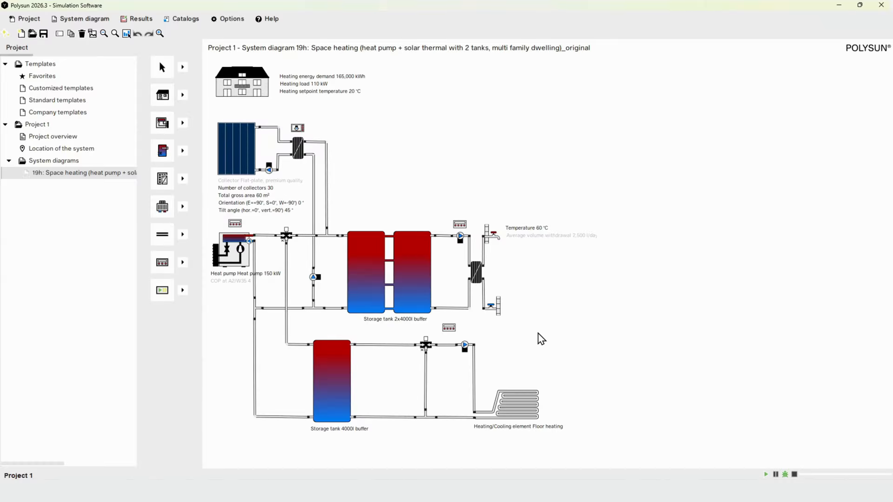
Set the daily hot water demand to 2,600 l/day for January and copy it to all months.
{"action": "double_click", "coordinate": [493, 238]}
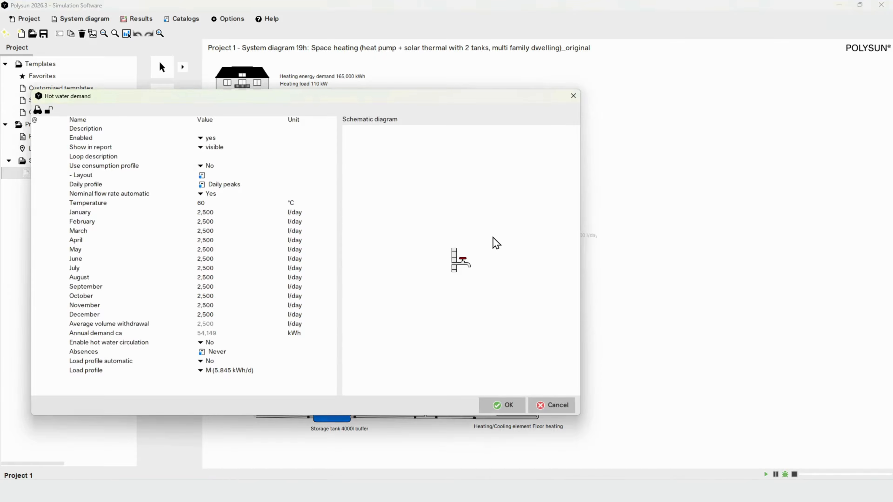
{"action": "left_click", "coordinate": [223, 212]}
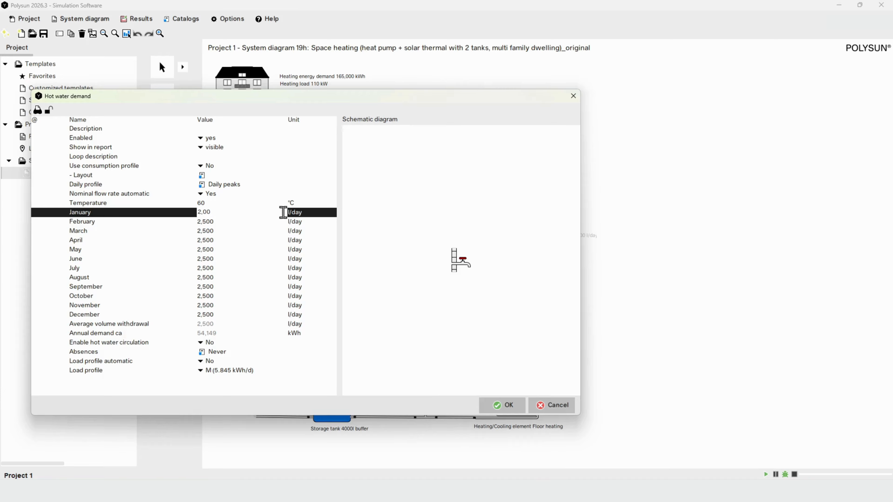
{"action": "type", "text": "6"}
{"action": "key", "text": "Return"}
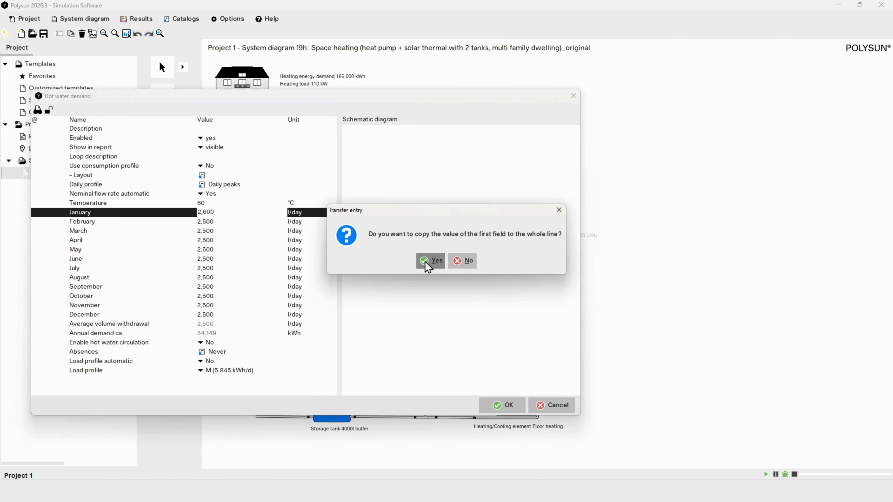
{"action": "left_click", "coordinate": [427, 261]}
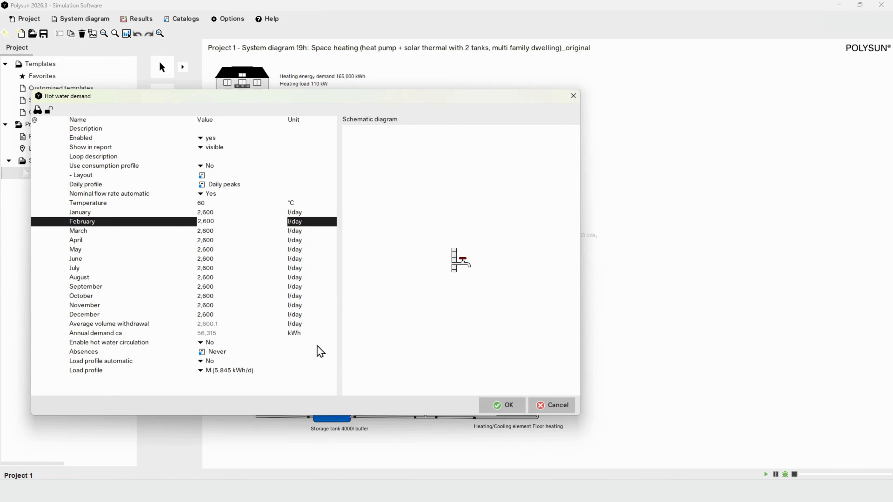
{"action": "left_click", "coordinate": [497, 404]}
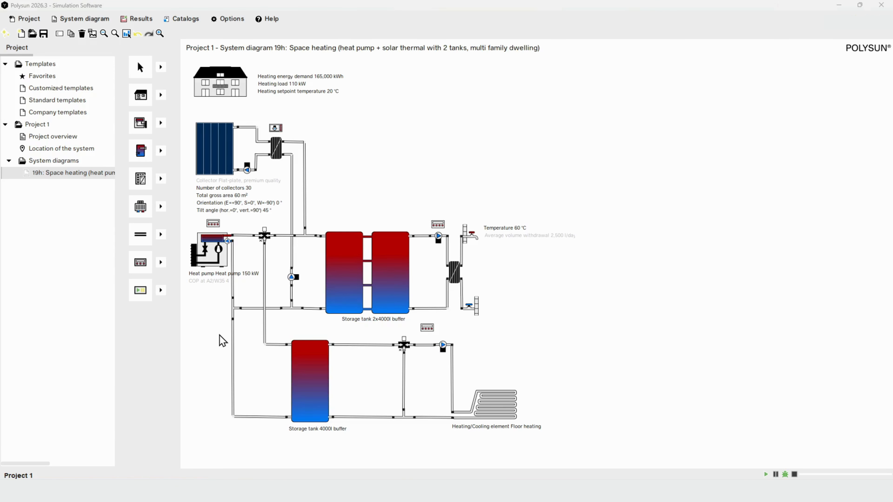
Examine the heating and electrical power data in the heat pump catalog, keeping Heat pump 150 kW selected.
{"action": "double_click", "coordinate": [214, 246]}
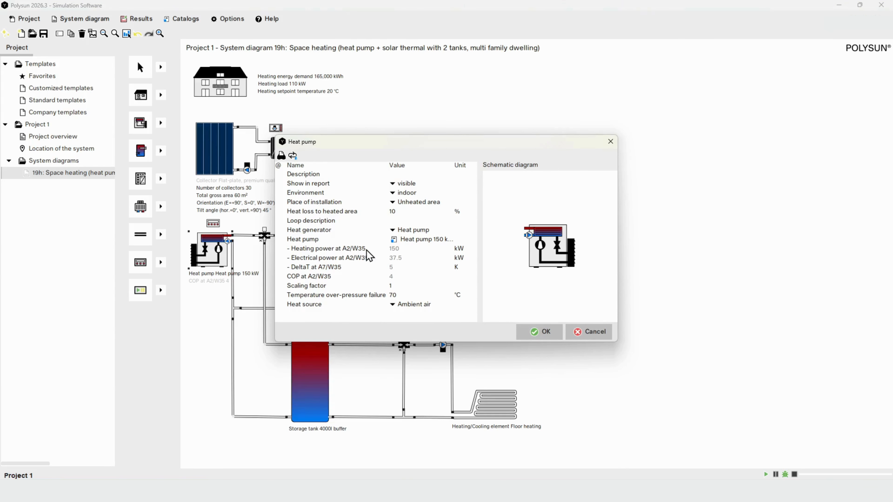
{"action": "double_click", "coordinate": [396, 241]}
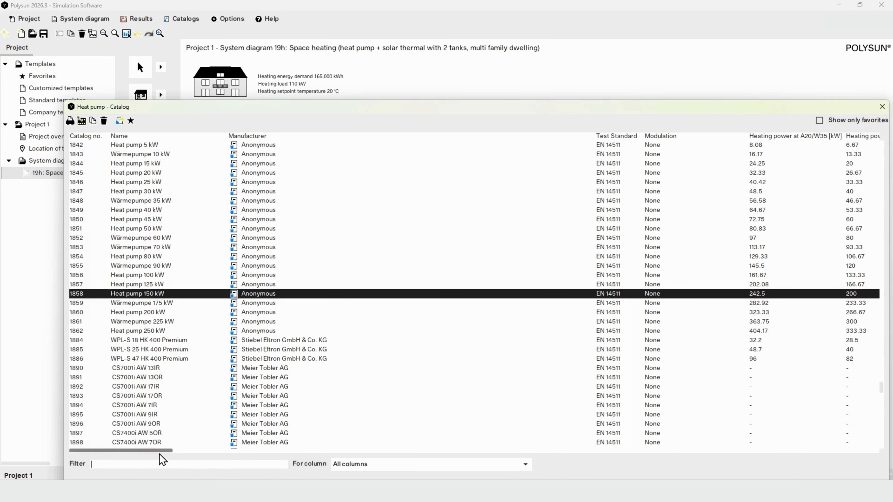
{"action": "left_click_drag", "start_coordinate": [160, 453], "coordinate": [234, 451]}
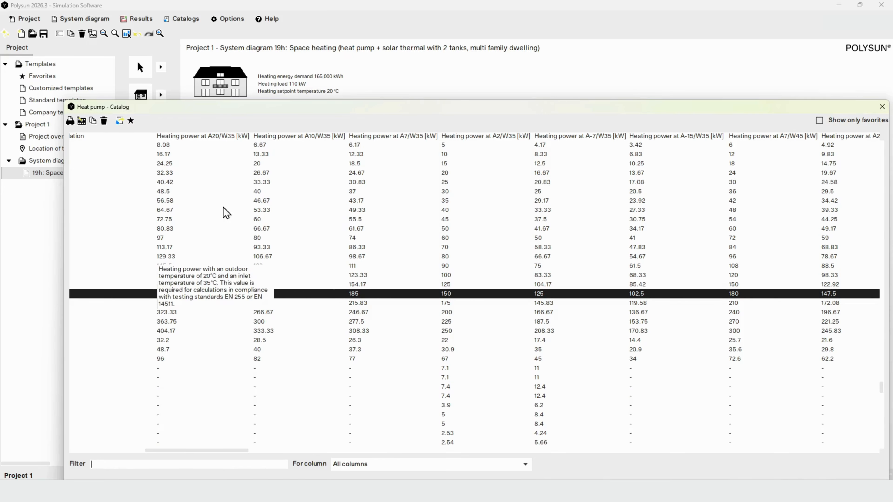
{"action": "left_click_drag", "start_coordinate": [215, 451], "coordinate": [439, 451]}
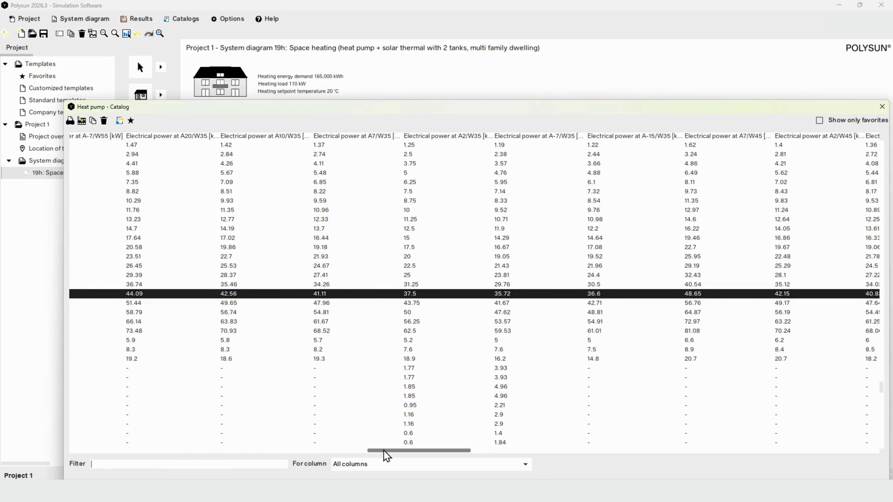
{"action": "left_click_drag", "start_coordinate": [387, 456], "coordinate": [76, 421]}
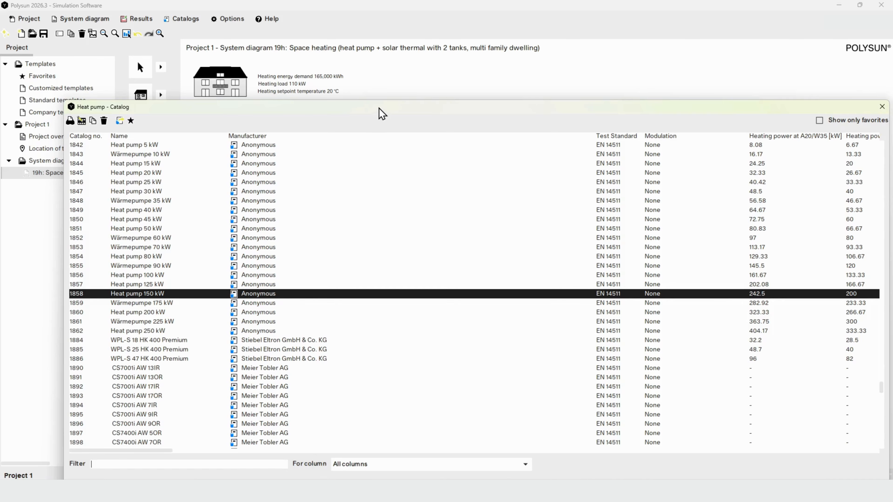
{"action": "left_click_drag", "start_coordinate": [381, 108], "coordinate": [369, 67]}
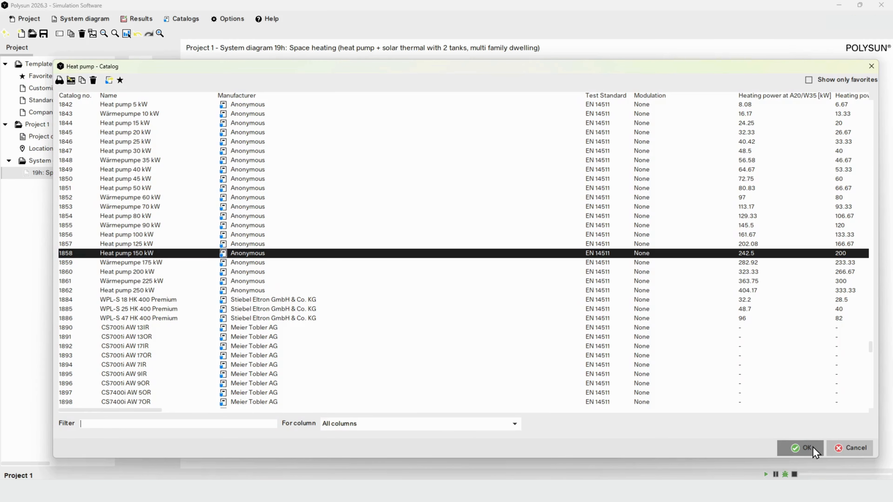
{"action": "left_click", "coordinate": [809, 449]}
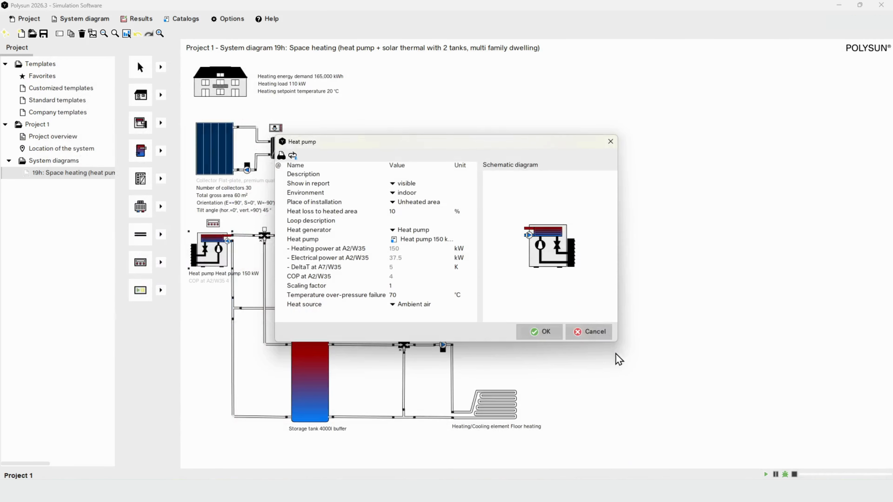
{"action": "left_click", "coordinate": [537, 333]}
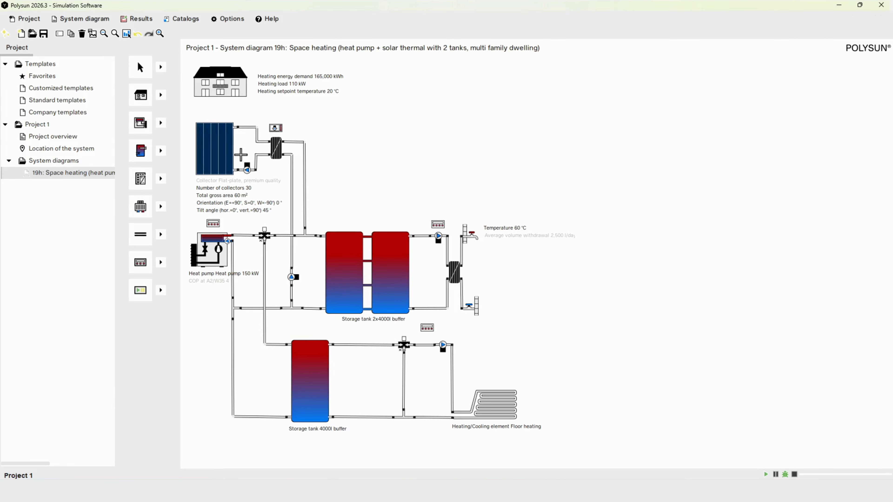
Check the collector field's settings and collector catalog, keeping Flat-plate, premium quality selected.
{"action": "double_click", "coordinate": [226, 155]}
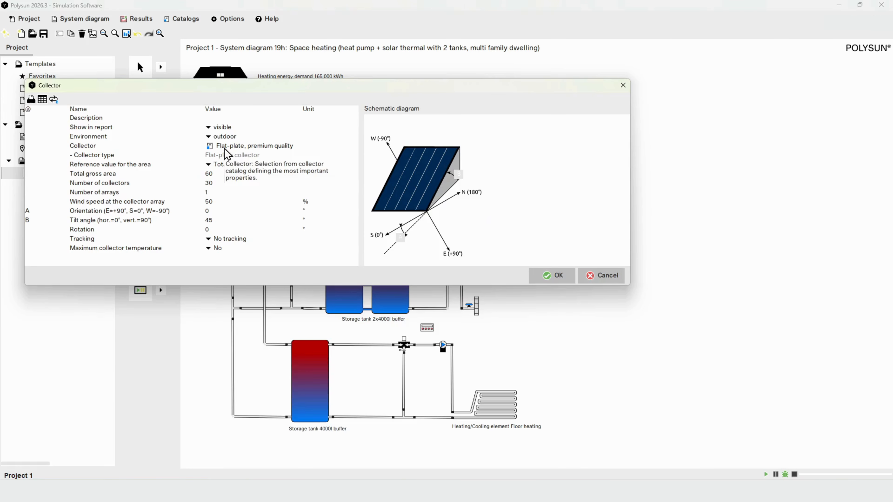
{"action": "double_click", "coordinate": [225, 149]}
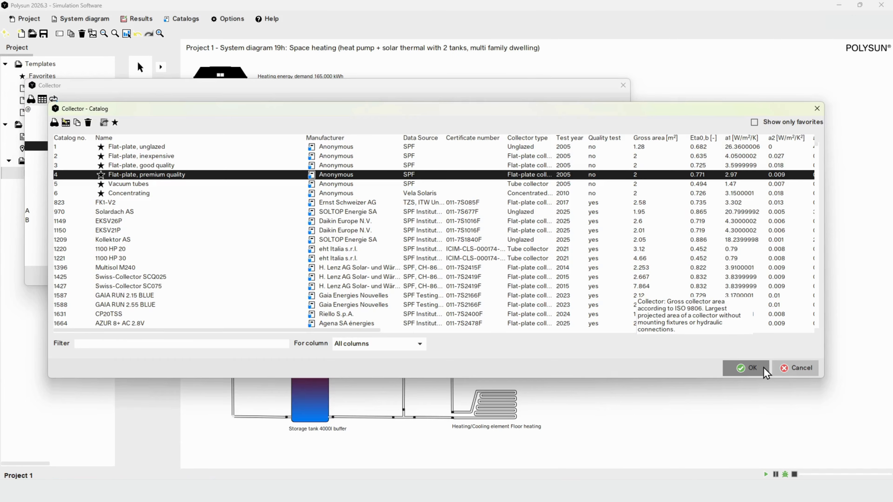
{"action": "left_click", "coordinate": [745, 367]}
{"action": "left_click", "coordinate": [557, 278]}
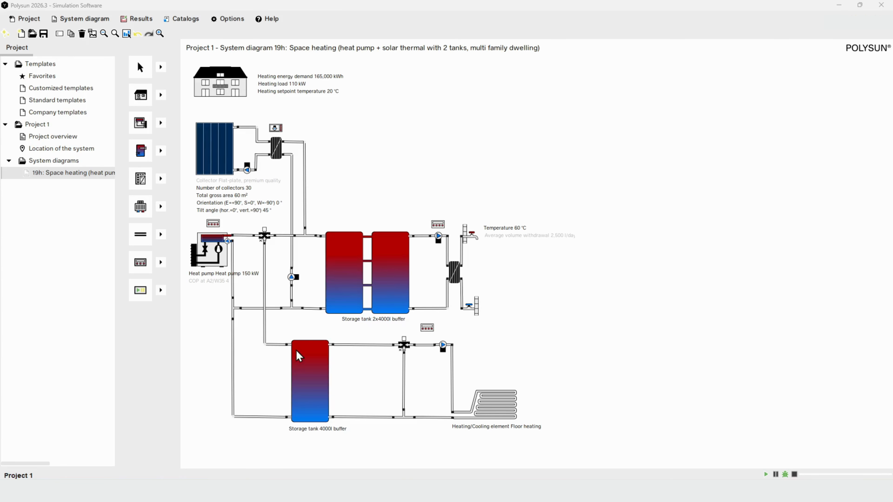
Check the twin storage tank's settings and tank catalog, keeping 2x4000l buffer selected.
{"action": "double_click", "coordinate": [379, 288]}
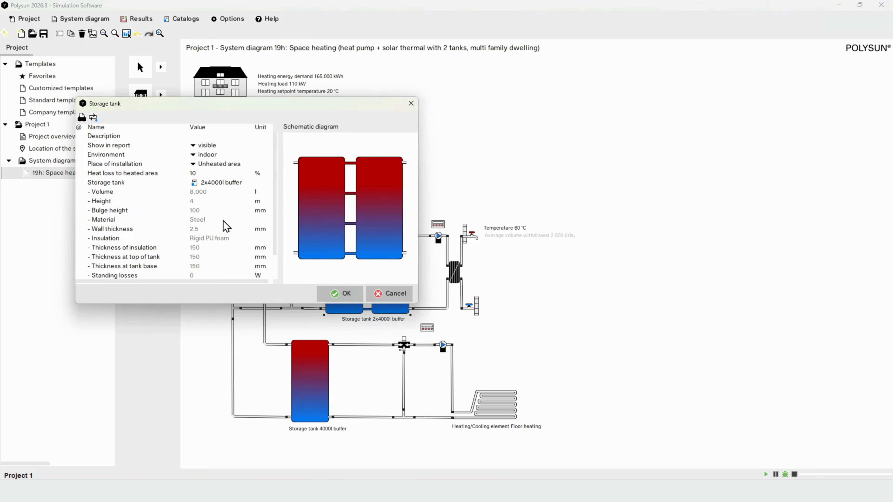
{"action": "left_click", "coordinate": [215, 184]}
{"action": "left_click", "coordinate": [218, 187]}
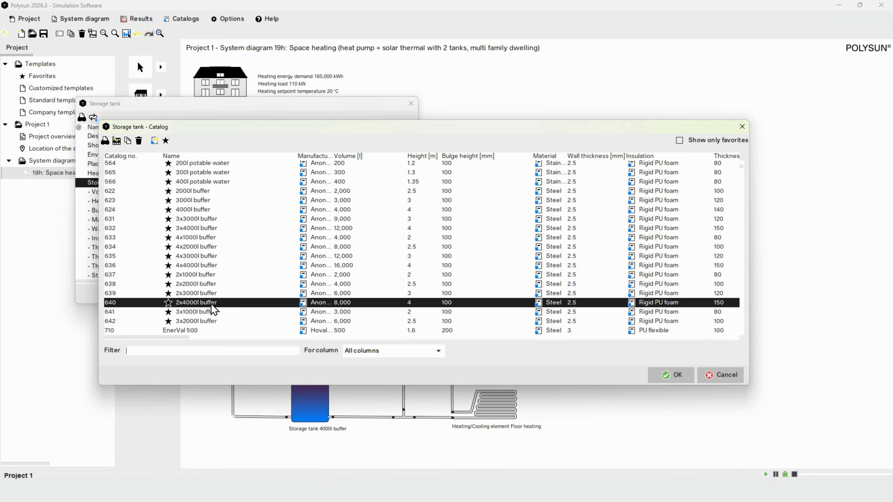
{"action": "left_click", "coordinate": [686, 379]}
{"action": "left_click", "coordinate": [339, 295]}
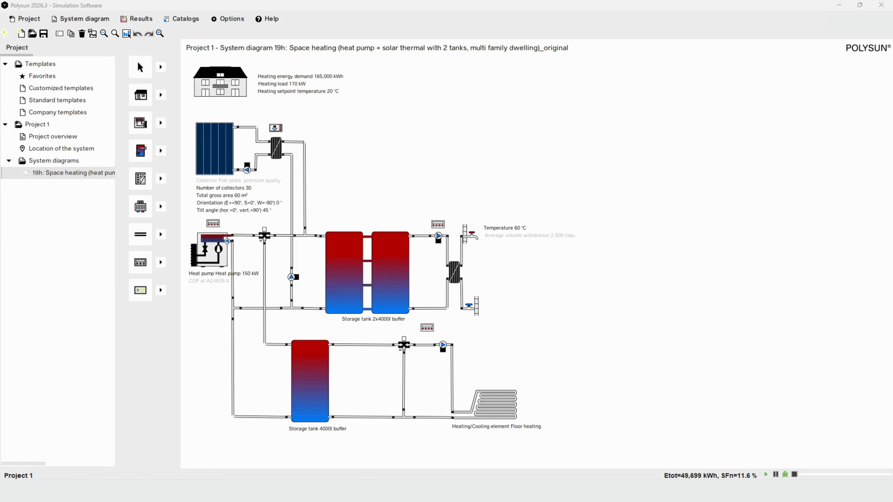
Review total energy consumption, solar fraction and heat generator energy in the results overview.
{"action": "left_click", "coordinate": [143, 20]}
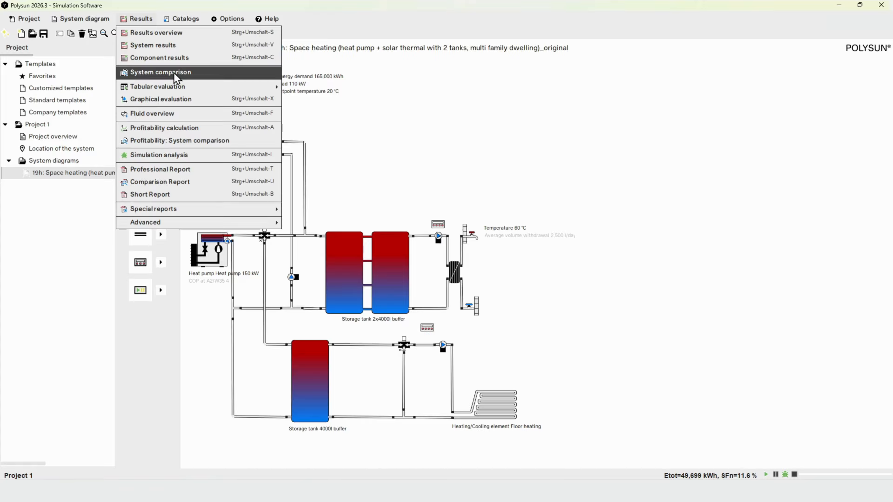
{"action": "left_click", "coordinate": [187, 37]}
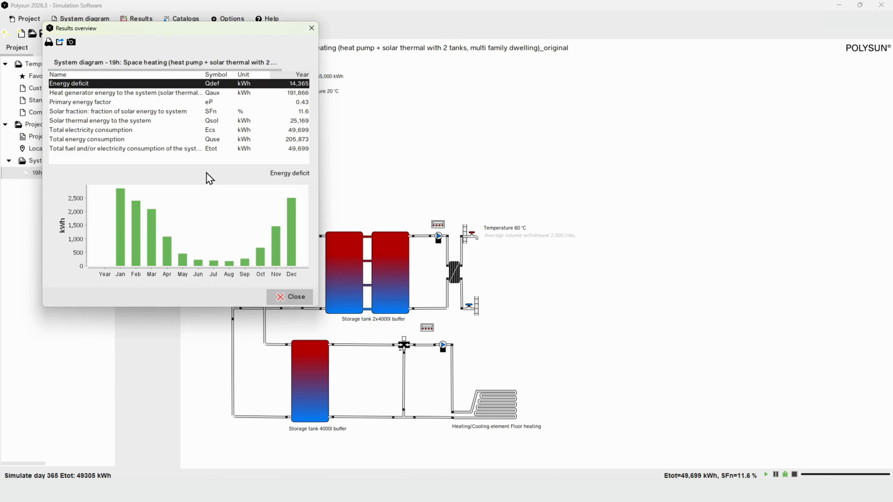
{"action": "left_click", "coordinate": [213, 141]}
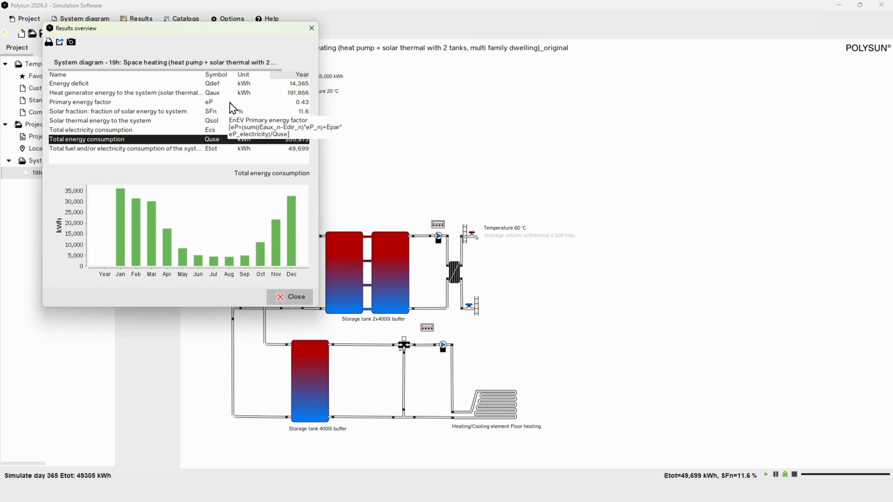
{"action": "left_click", "coordinate": [226, 113]}
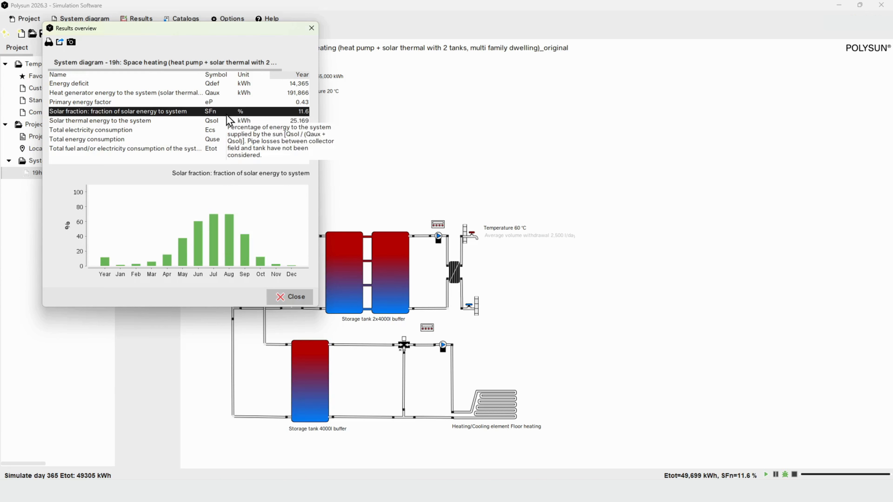
{"action": "left_click", "coordinate": [182, 92]}
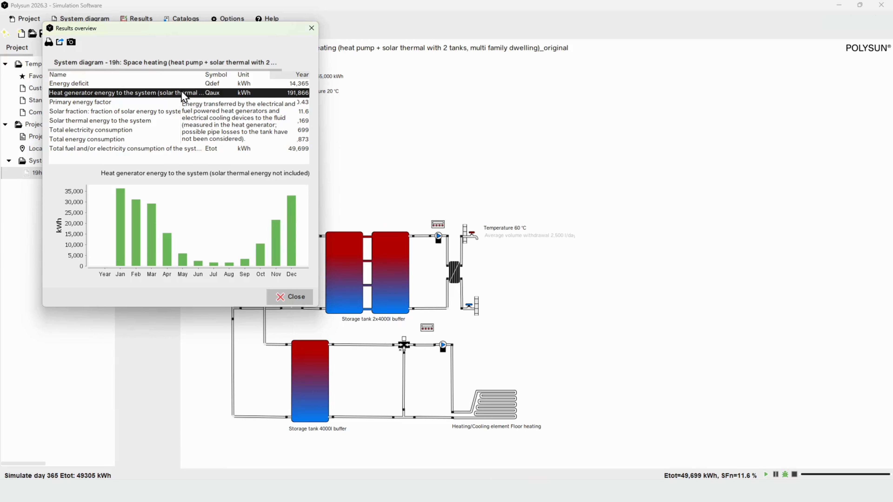
{"action": "left_click", "coordinate": [285, 298]}
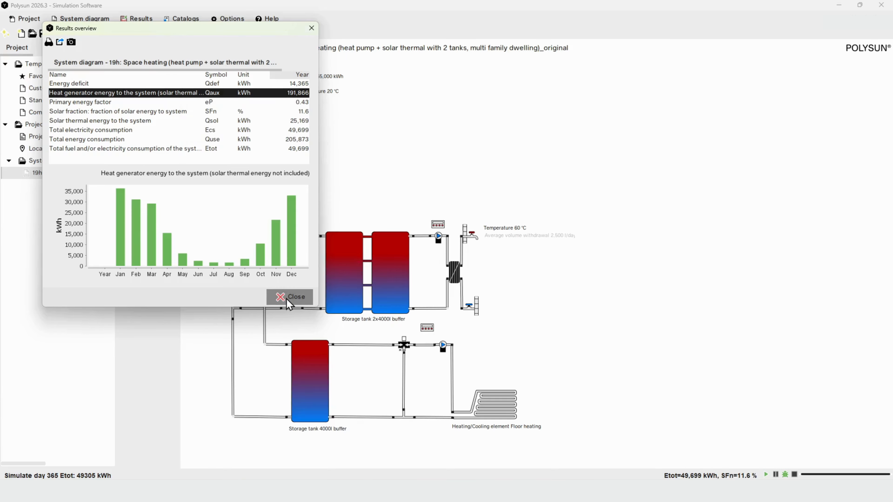
Examine the heat pump's operation time and number of switch-on times in the component results.
{"action": "left_click", "coordinate": [128, 22]}
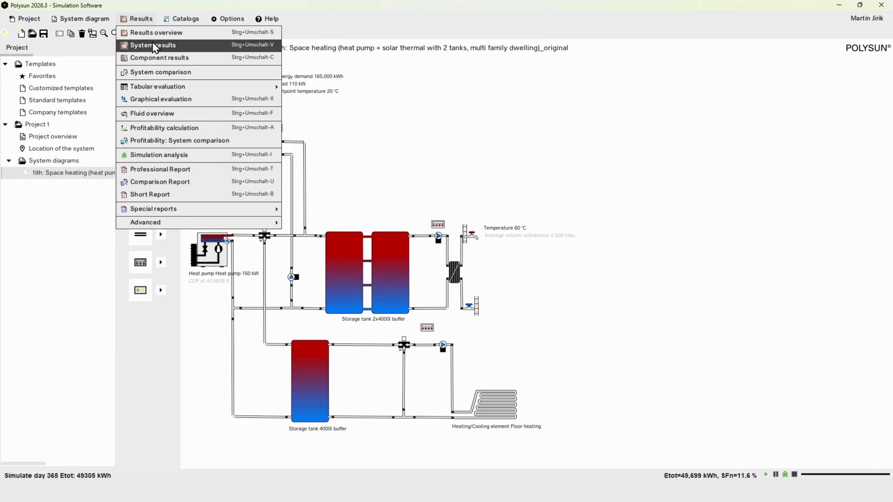
{"action": "left_click", "coordinate": [159, 59]}
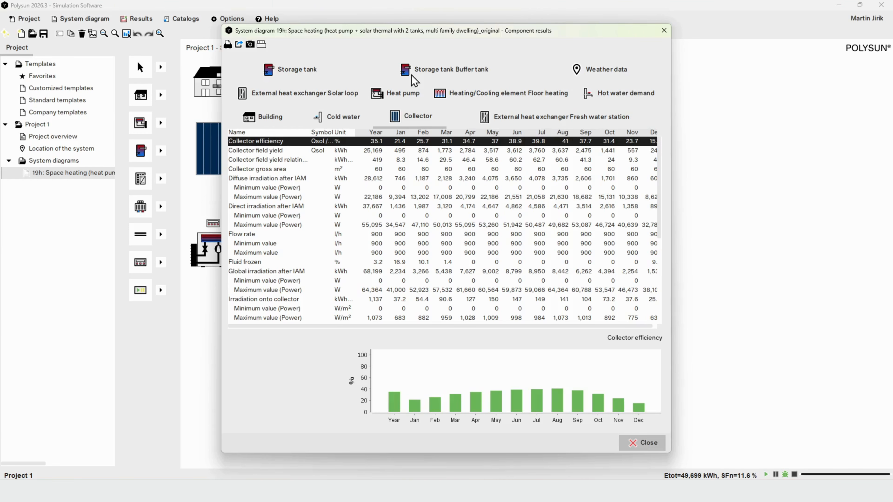
{"action": "left_click", "coordinate": [405, 95]}
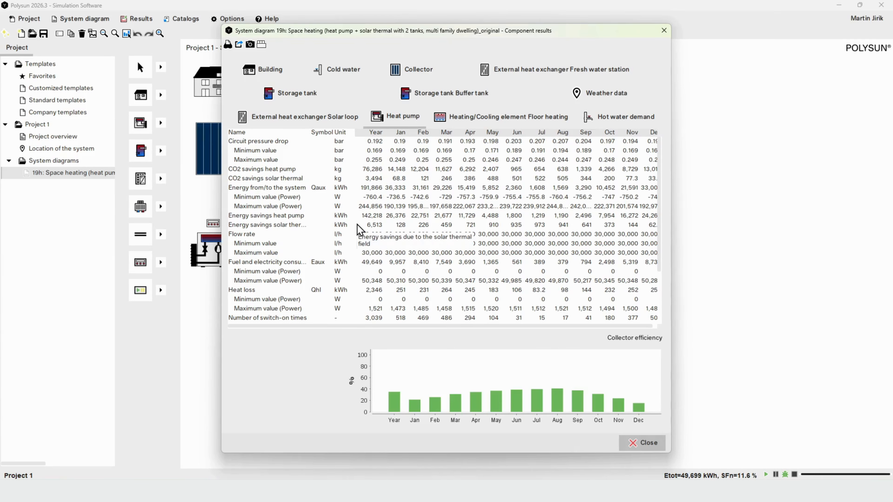
{"action": "scroll", "coordinate": [358, 243], "scroll_direction": "down", "scroll_amount": 1}
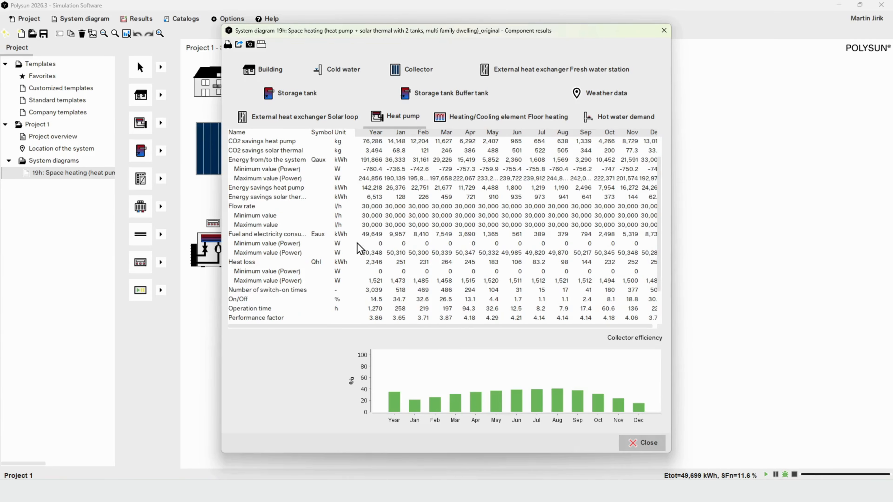
{"action": "left_click", "coordinate": [274, 310]}
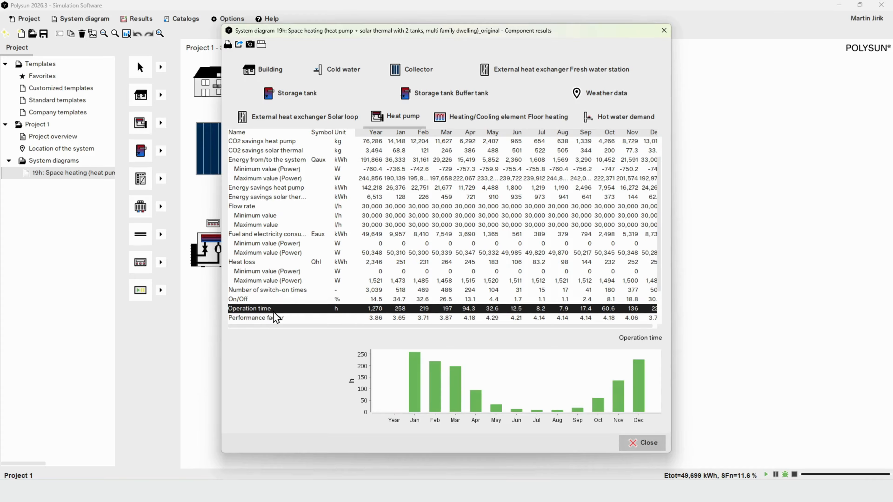
{"action": "left_click", "coordinate": [286, 294]}
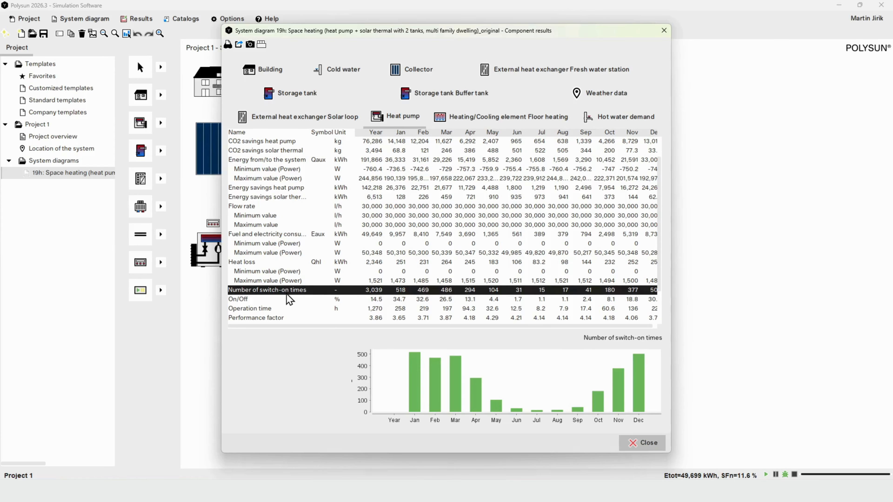
{"action": "left_click", "coordinate": [663, 31]}
Open the simulation analysis without saving the project and move its window clear of the main hydraulic components.
{"action": "left_click", "coordinate": [125, 20]}
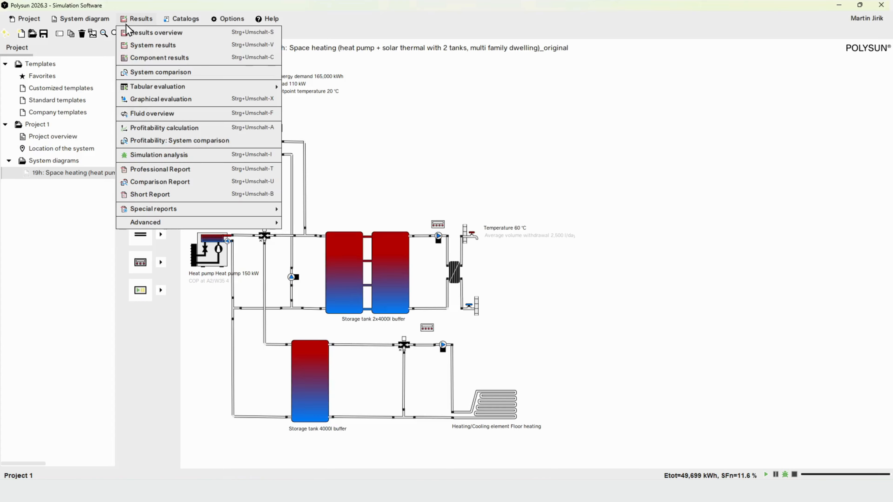
{"action": "left_click", "coordinate": [182, 156]}
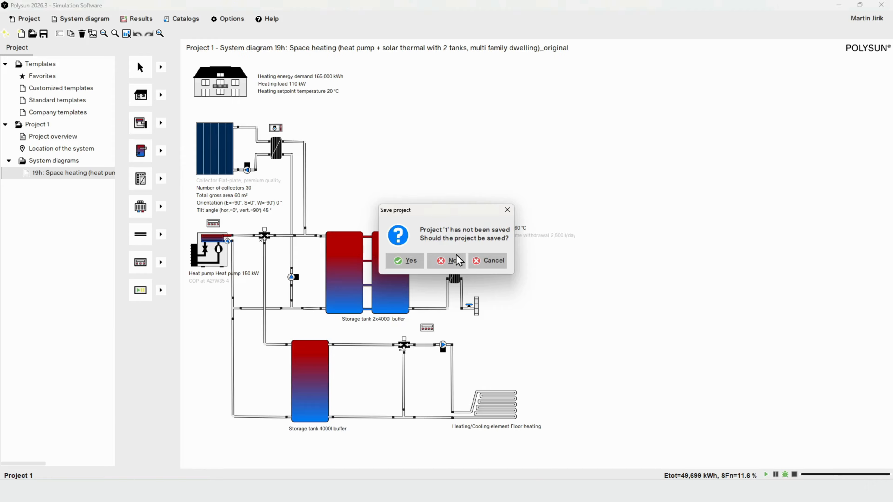
{"action": "left_click", "coordinate": [451, 260]}
{"action": "left_click_drag", "start_coordinate": [478, 189], "coordinate": [573, 299]}
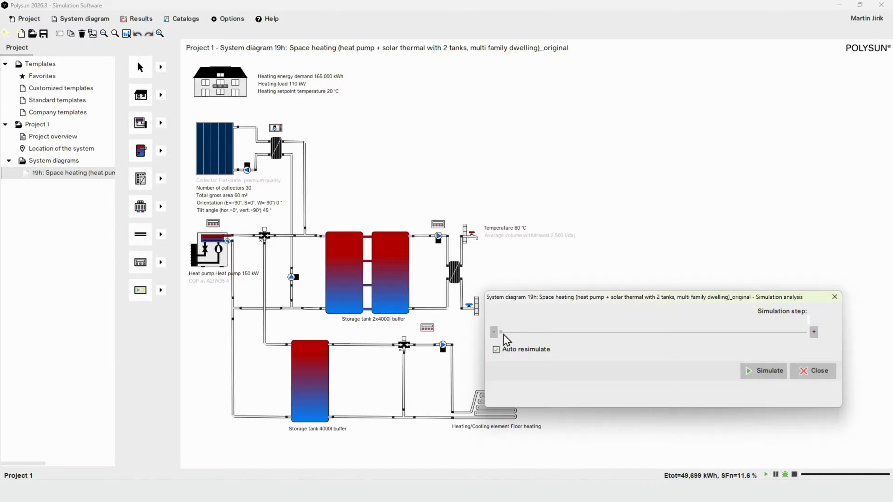
Step the simulation to 14 January around 2 pm to examine temperatures and flows across the system, then close the analysis.
{"action": "left_click_drag", "start_coordinate": [502, 333], "coordinate": [509, 333]}
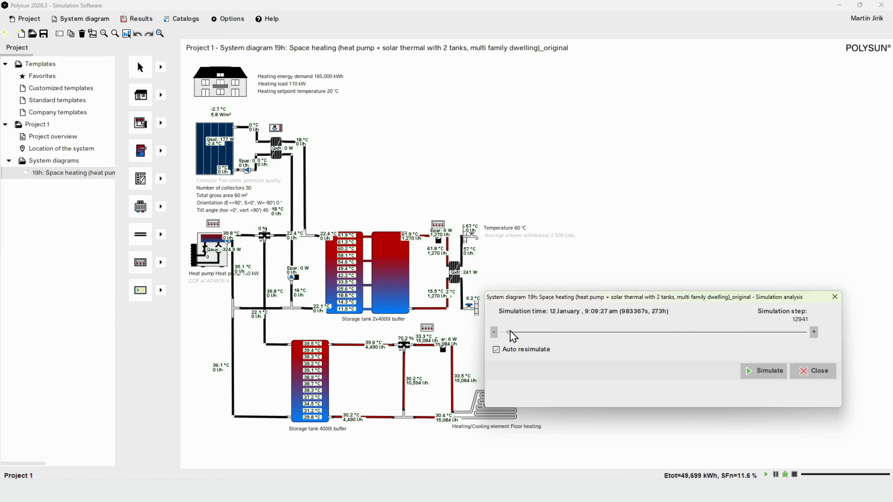
{"action": "left_click", "coordinate": [510, 331]}
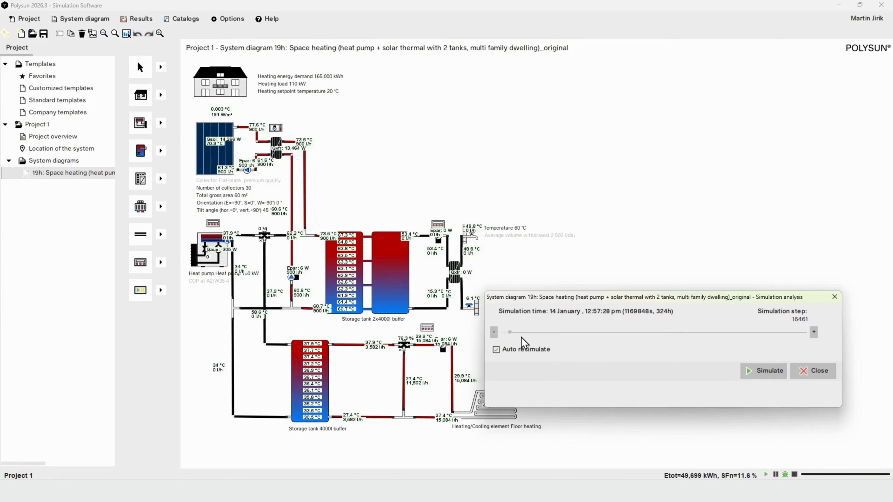
{"action": "key", "text": "Left"}
{"action": "key", "text": "Right"}
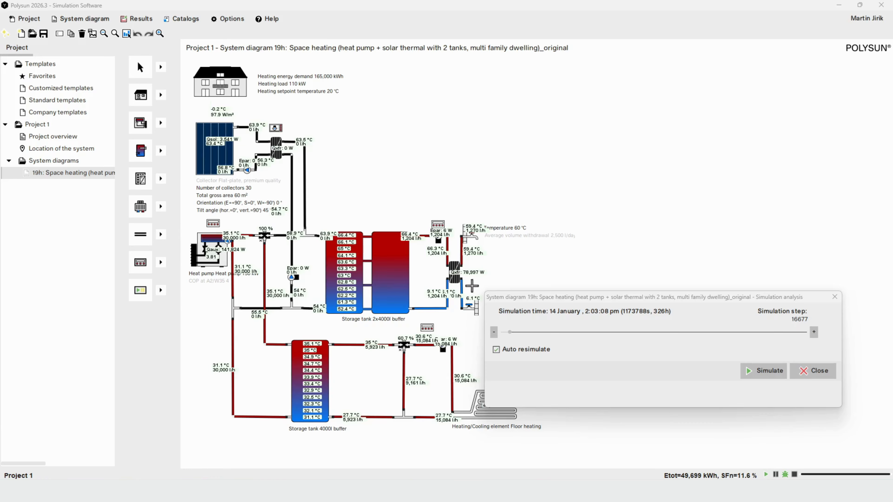
{"action": "mouse_move", "coordinate": [423, 326]}
{"action": "left_click", "coordinate": [813, 371]}
Copy the 19h system diagram under the same name ending in _copy and widen the project tree to show full names.
{"action": "right_click", "coordinate": [61, 173]}
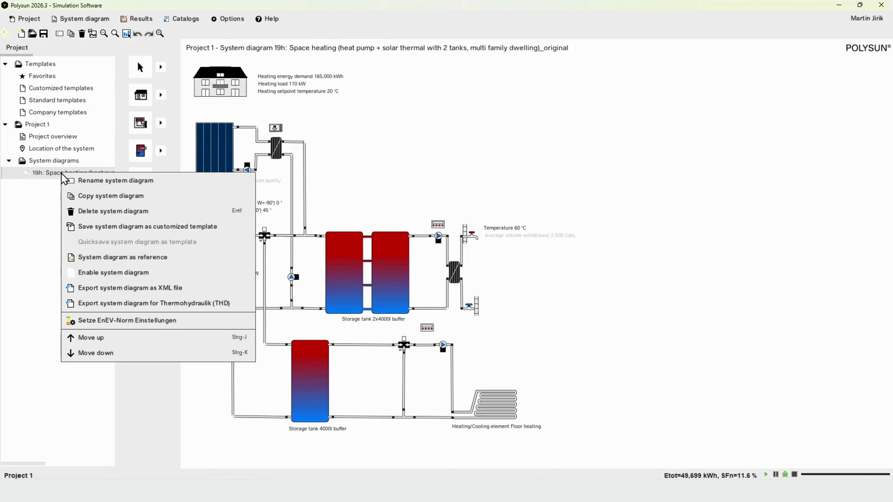
{"action": "left_click", "coordinate": [94, 195]}
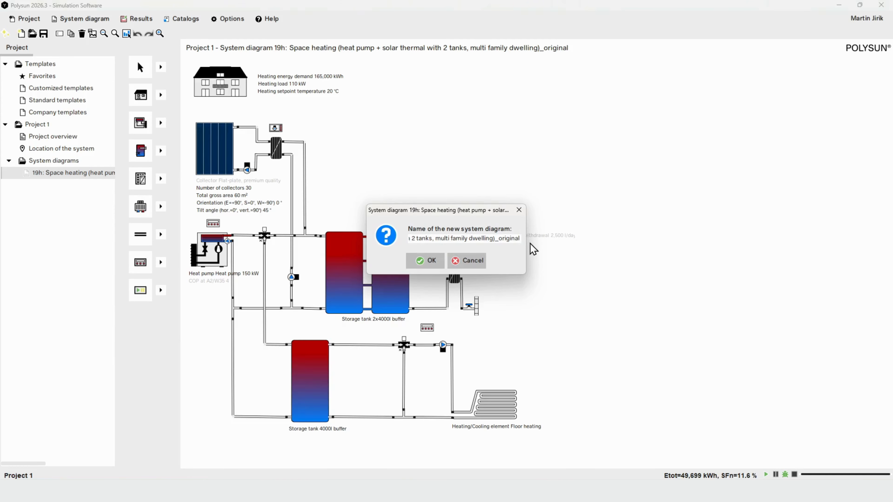
{"action": "key", "text": "Left"}
{"action": "key", "text": "Left"}
{"action": "key", "text": "Left"}
{"action": "key", "text": "Left"}
{"action": "key", "text": "shift+End"}
{"action": "type", "text": "copy"}
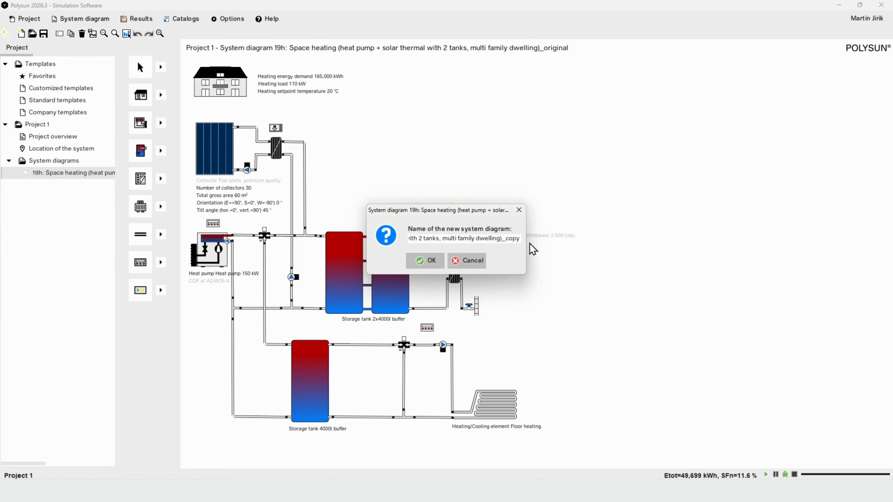
{"action": "left_click", "coordinate": [437, 263]}
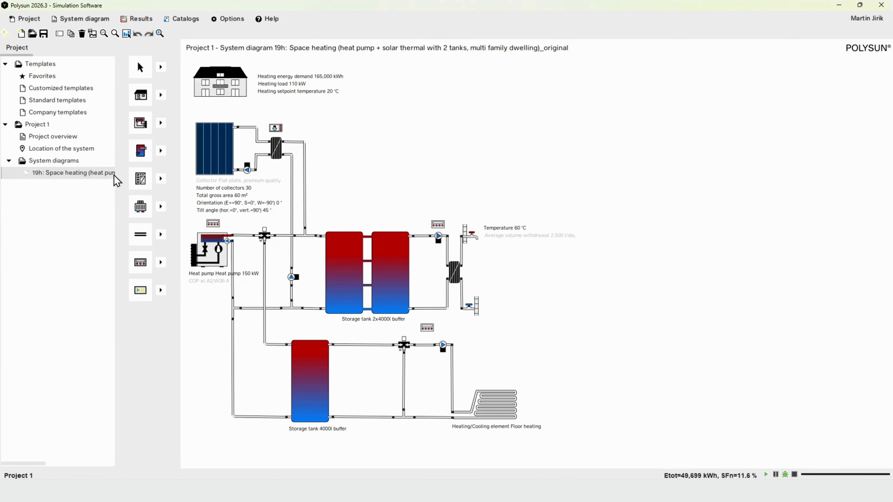
{"action": "left_click_drag", "start_coordinate": [117, 181], "coordinate": [309, 177]}
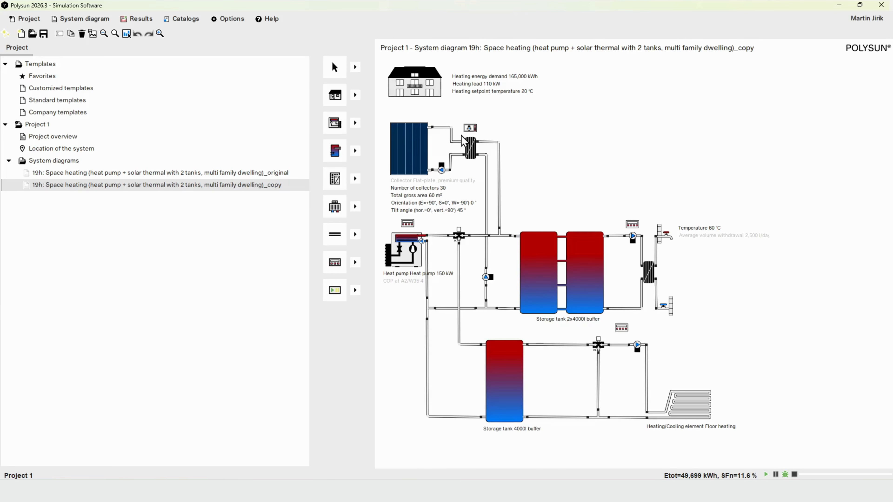
Disable the solar loop pump controller of the copied system for all months, January to December.
{"action": "double_click", "coordinate": [469, 130]}
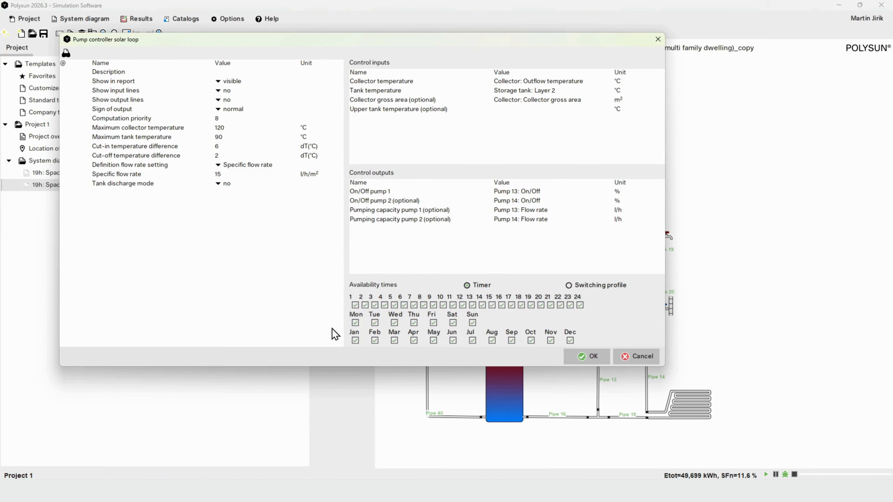
{"action": "left_click", "coordinate": [355, 341]}
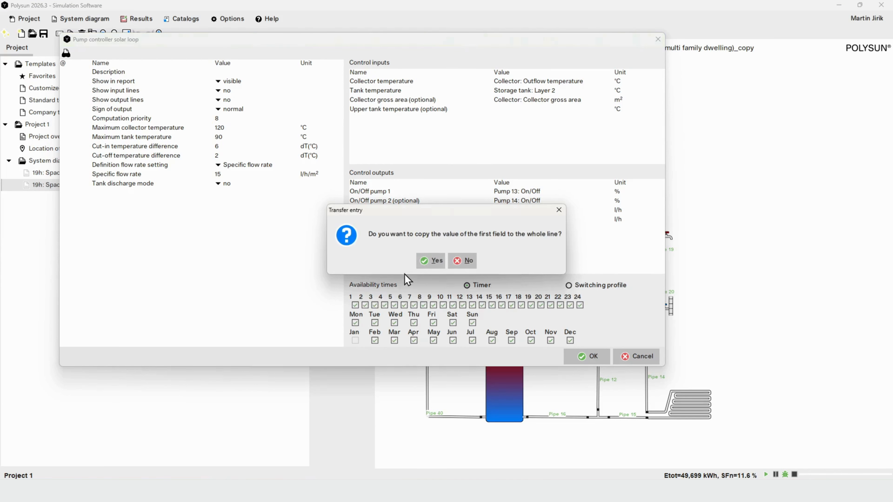
{"action": "left_click", "coordinate": [422, 263]}
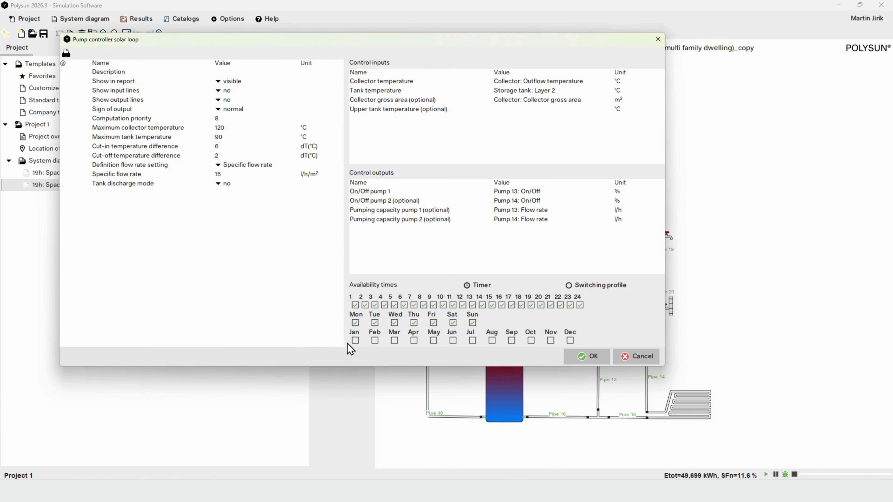
{"action": "left_click", "coordinate": [594, 357]}
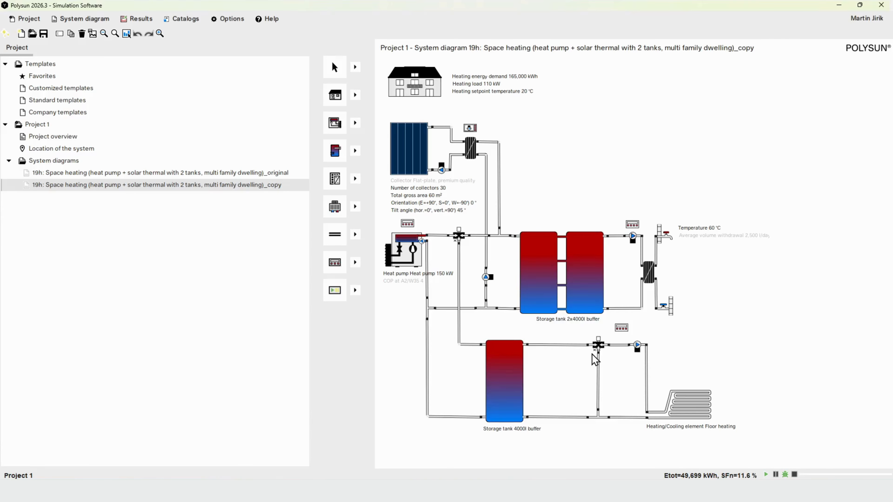
Run a system comparison of the 19h _original and _copy diagrams, then widen and reposition the results window so all columns are readable.
{"action": "left_click", "coordinate": [149, 20]}
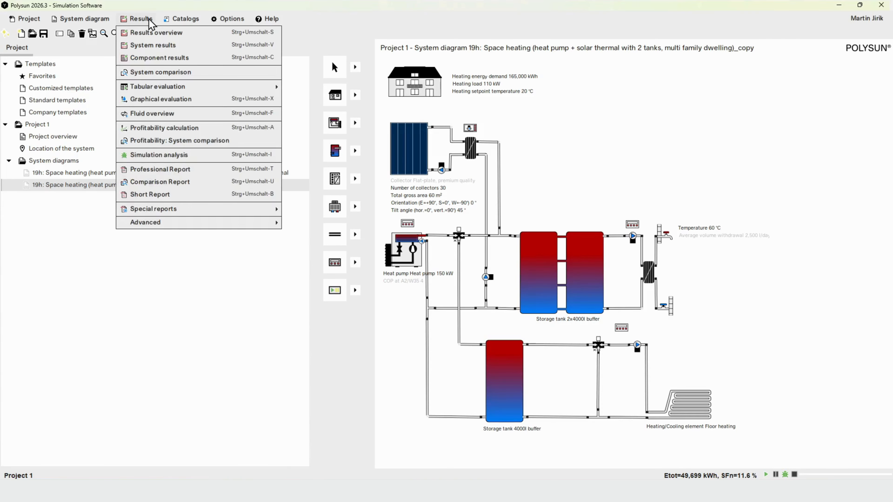
{"action": "left_click", "coordinate": [167, 74]}
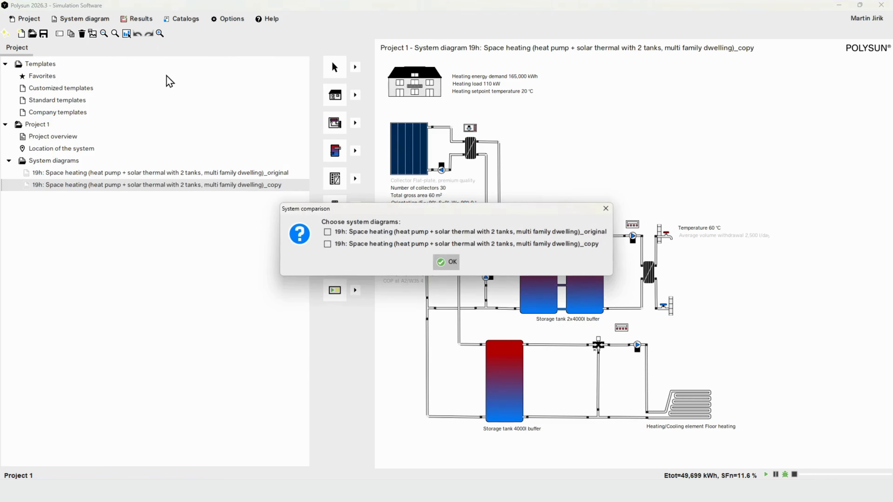
{"action": "left_click", "coordinate": [451, 236]}
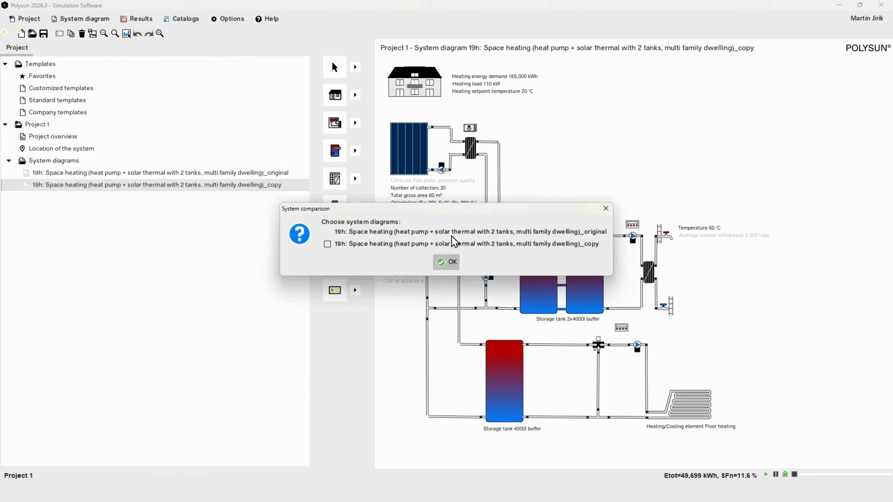
{"action": "left_click", "coordinate": [451, 264]}
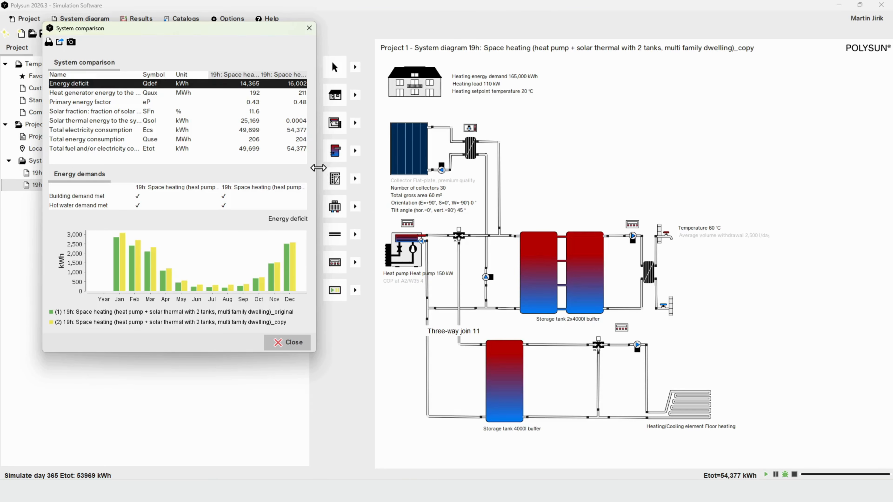
{"action": "left_click_drag", "start_coordinate": [317, 168], "coordinate": [656, 166]}
{"action": "left_click_drag", "start_coordinate": [254, 34], "coordinate": [388, 64]}
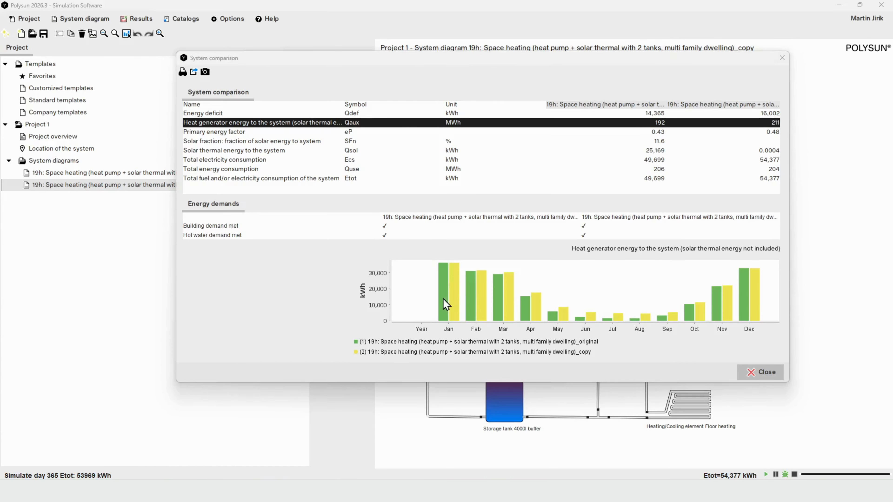
Examine the monthly comparison charts for total electricity consumption and energy deficit of both systems, ending on total electricity consumption.
{"action": "left_click", "coordinate": [245, 160]}
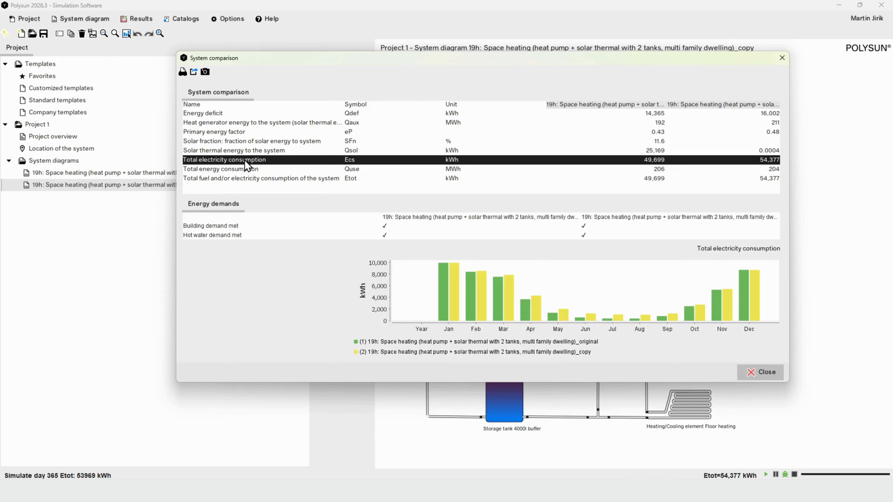
{"action": "left_click", "coordinate": [236, 116]}
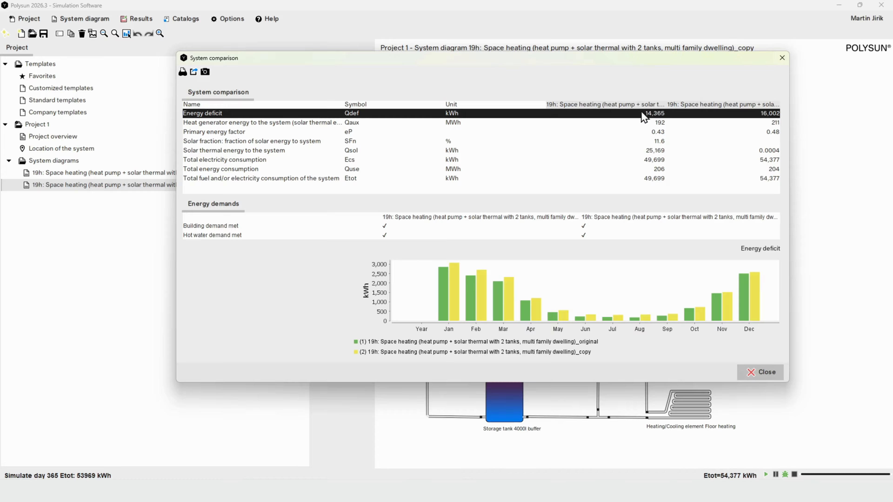
{"action": "mouse_move", "coordinate": [640, 112]}
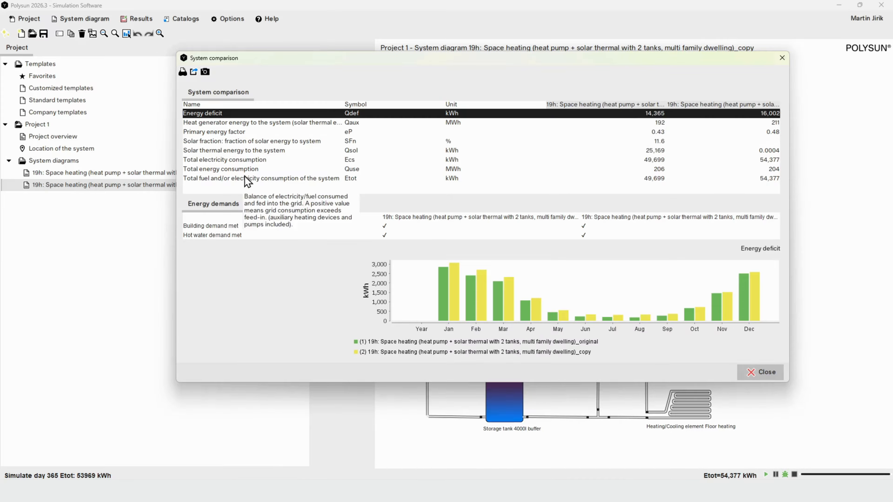
{"action": "left_click", "coordinate": [250, 161]}
{"action": "mouse_move", "coordinate": [250, 162]}
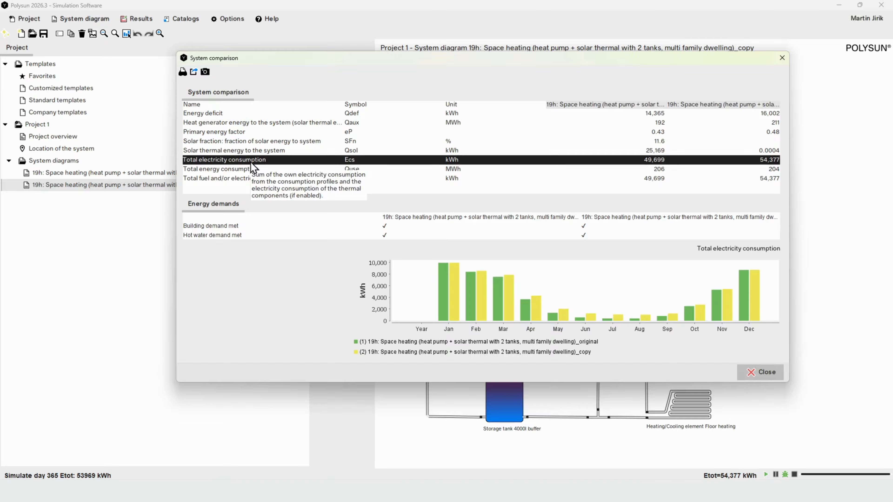